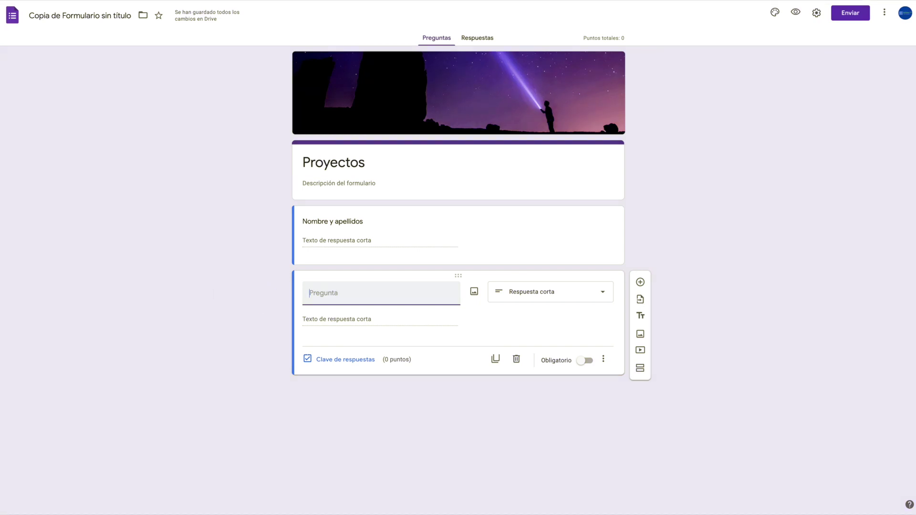
# Title the new question "¿Cuál es tu equipo de trabajo?" as multiple choice with options Equipo 1, Equipo 2, Equipo 3, Equipo 4 and Ninguno.
pyautogui.write('¿Cuál es tu equipo de trabajo?')
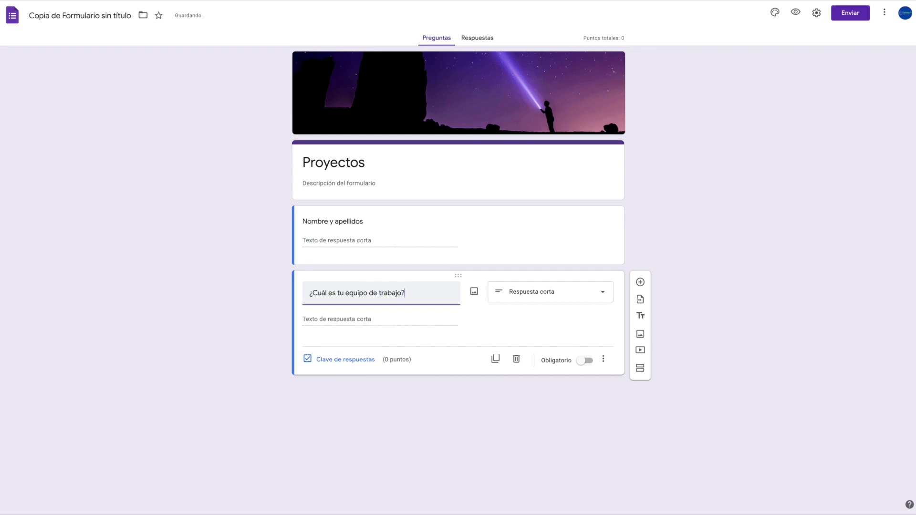
pyautogui.click(339, 318)
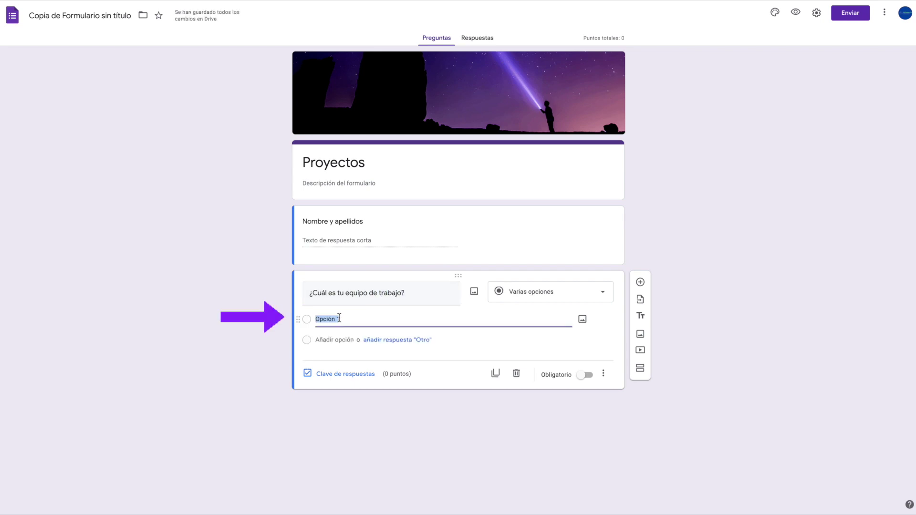
pyautogui.write('Equipo 1')
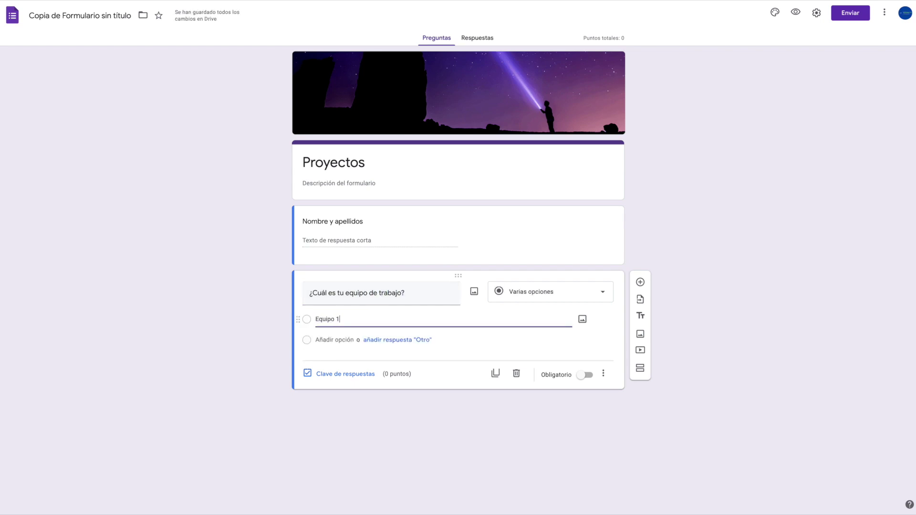
pyautogui.press('Return')
pyautogui.write('Equipo 2')
pyautogui.press('Return')
pyautogui.write('Equipo 3')
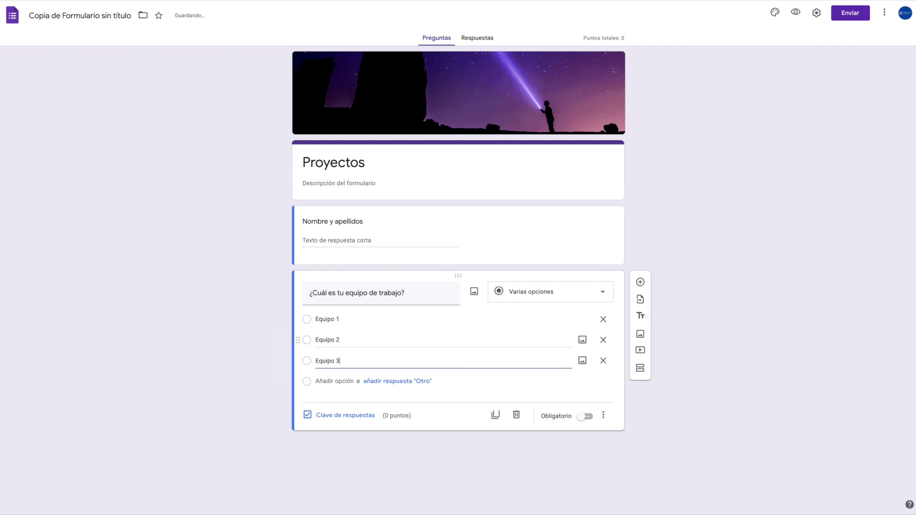
pyautogui.press('Return')
pyautogui.write('Equipo 4')
pyautogui.press('Return')
pyautogui.write('Ninguno')
pyautogui.click(774, 259)
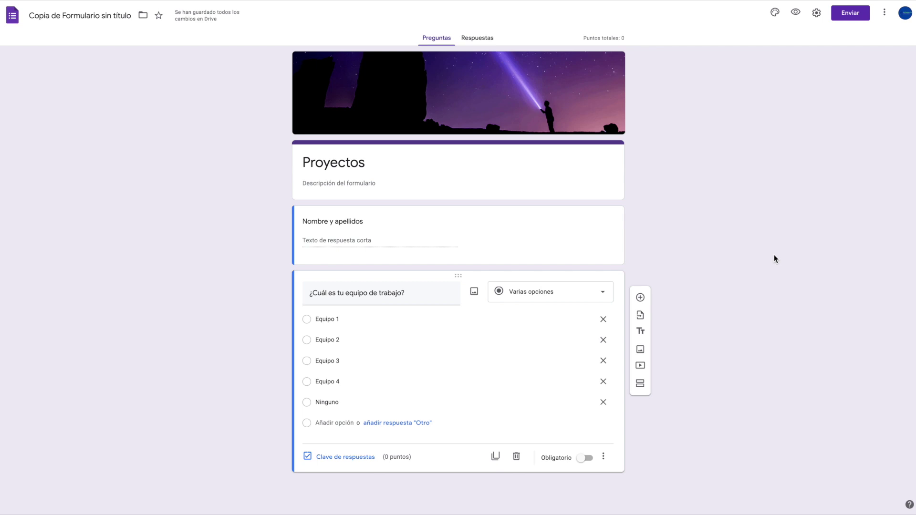
# Add four sections after the team question, titled Equipo 1, Equipo 2, Equipo 3 and Equipo 4.
pyautogui.click(642, 390)
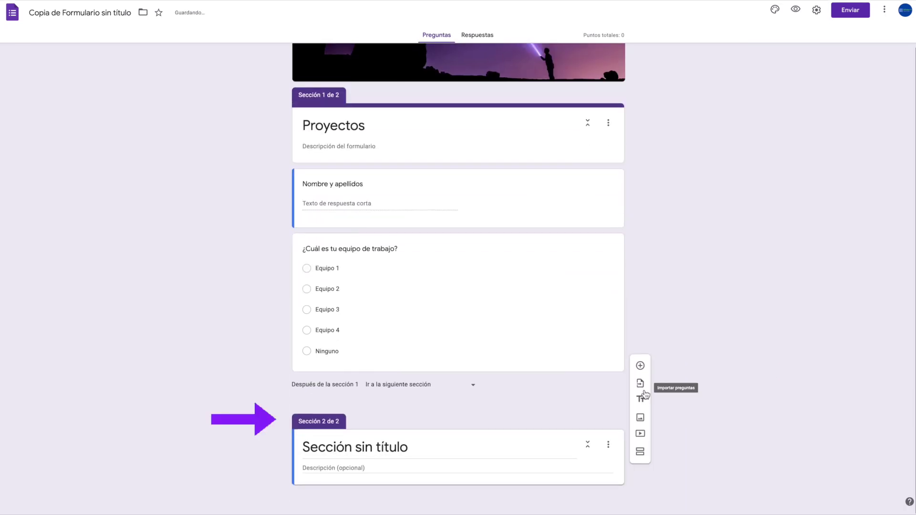
pyautogui.click(412, 451)
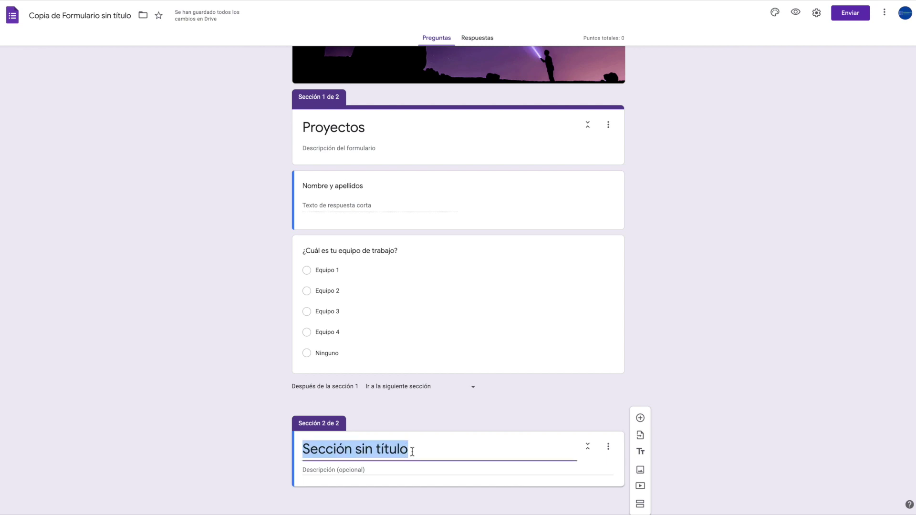
pyautogui.write('Equipo 1')
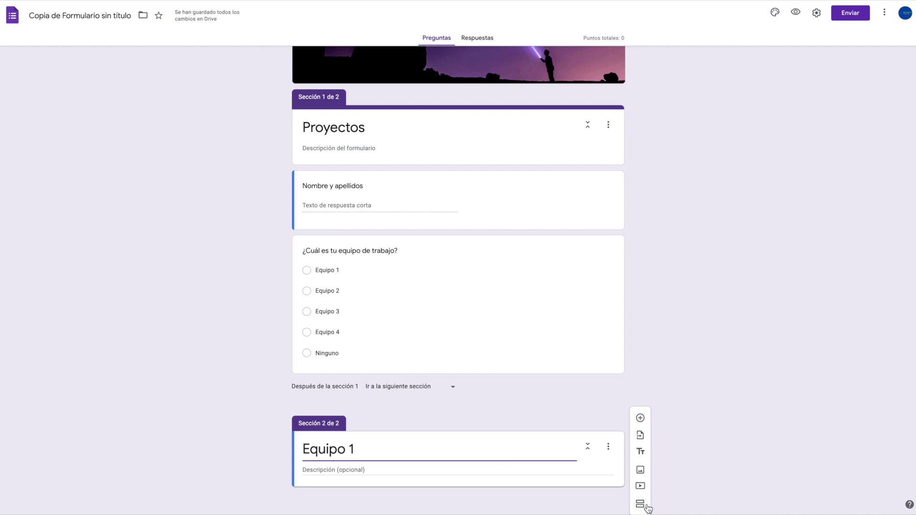
pyautogui.click(646, 505)
pyautogui.write('Equipo 2')
pyautogui.click(640, 503)
pyautogui.write('Equipo 3')
pyautogui.click(640, 503)
pyautogui.write('Equipo 4')
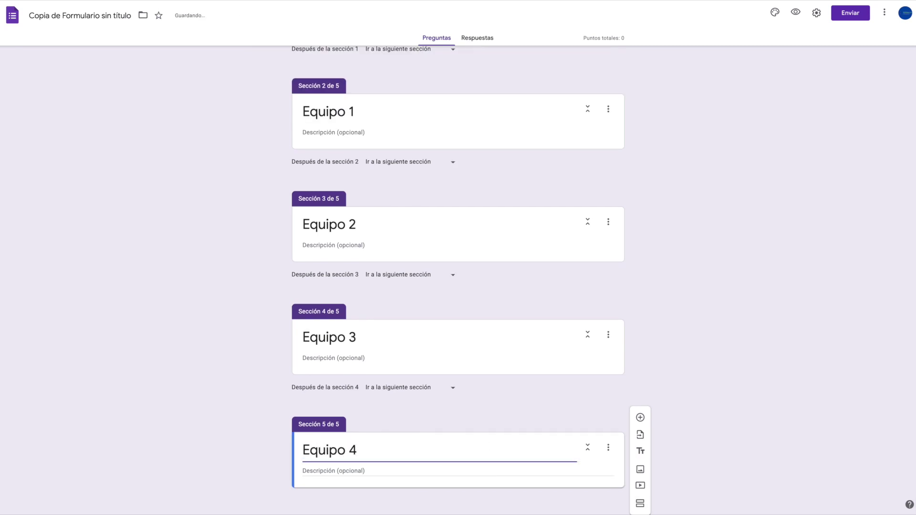
# Enable "Ir a la sección según la respuesta" for the question "¿Cuál es tu equipo de trabajo?".
pyautogui.scroll(15, 846, 335)
pyautogui.scroll(-3, 846, 335)
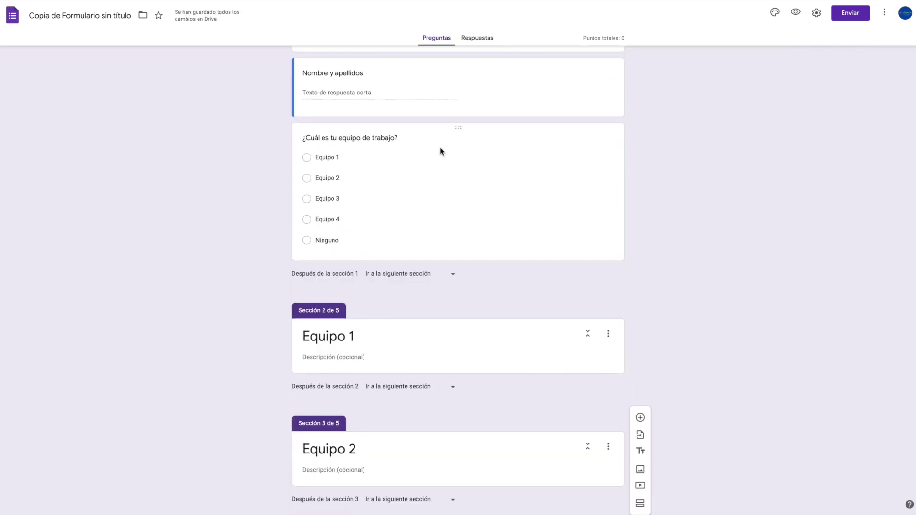
pyautogui.click(562, 175)
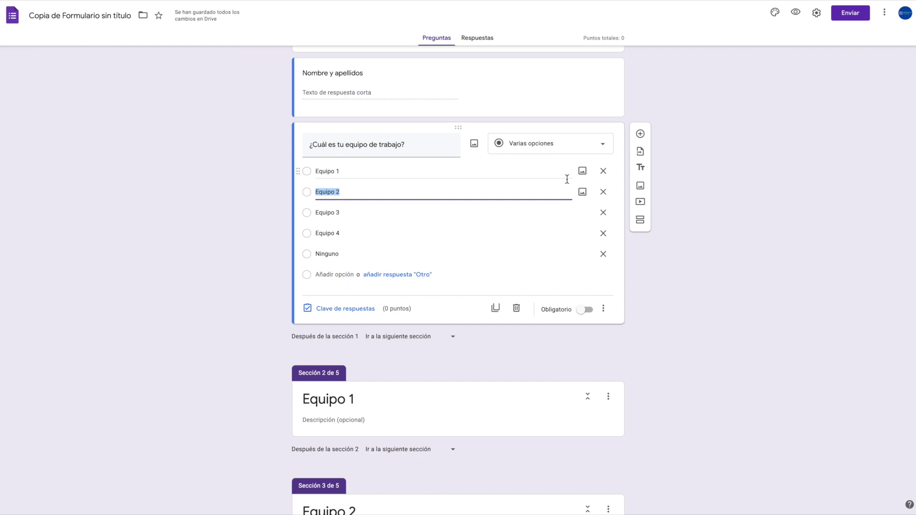
pyautogui.click(604, 311)
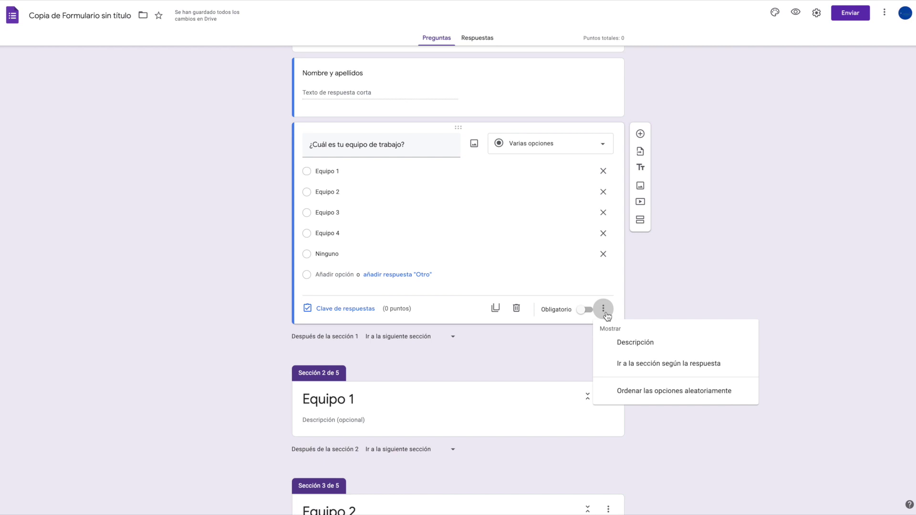
pyautogui.click(651, 371)
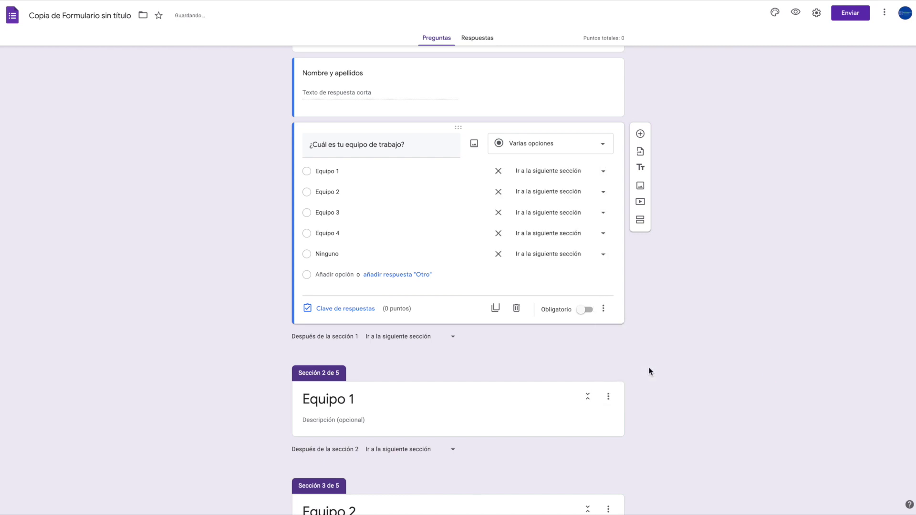
# Route options Equipo 1 to Equipo 4 to their matching sections 2 to 5, and set Ninguno to "Enviar formulario".
pyautogui.click(606, 173)
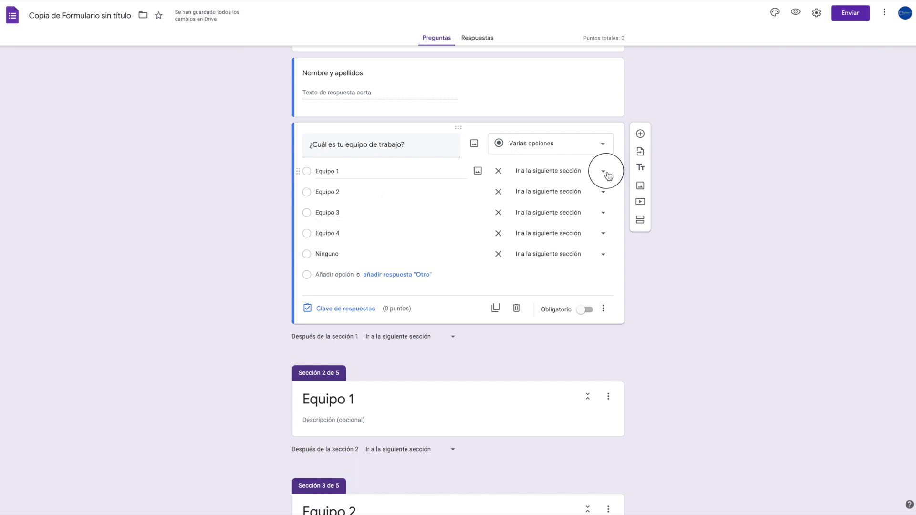
pyautogui.click(588, 214)
pyautogui.click(602, 192)
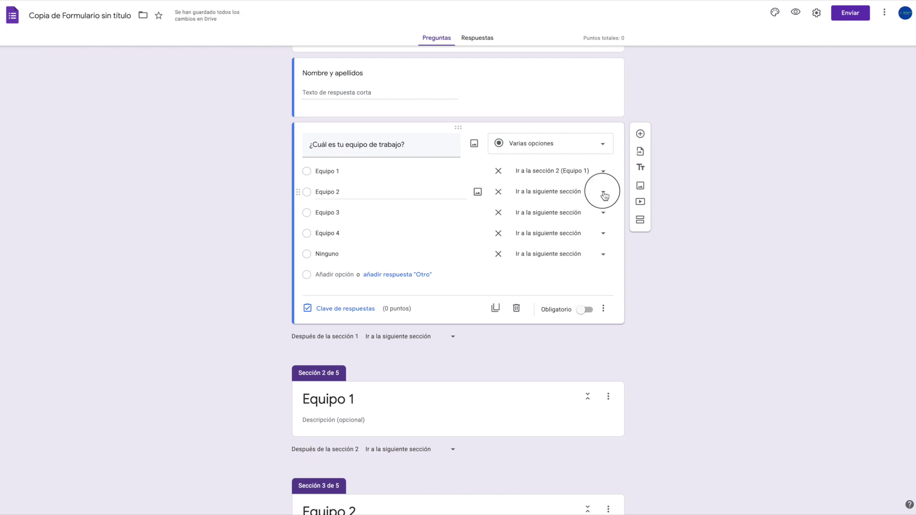
pyautogui.click(587, 251)
pyautogui.click(603, 213)
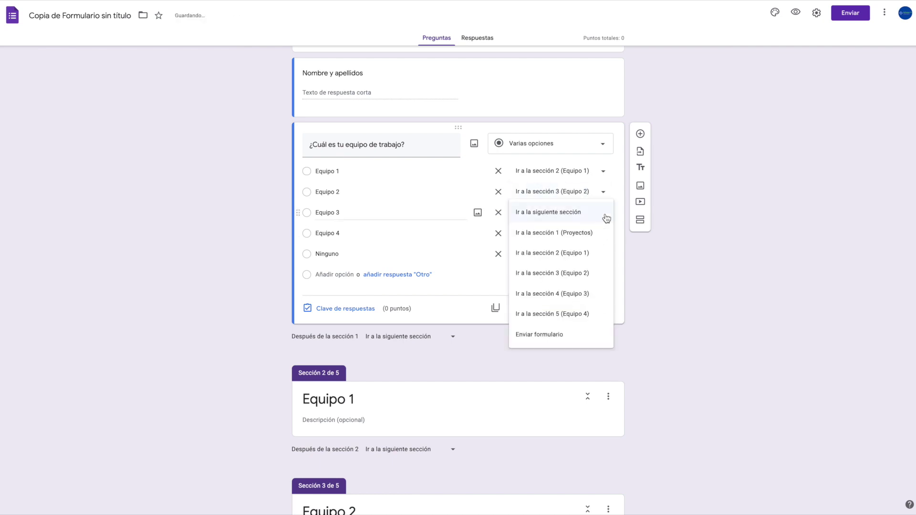
pyautogui.click(591, 294)
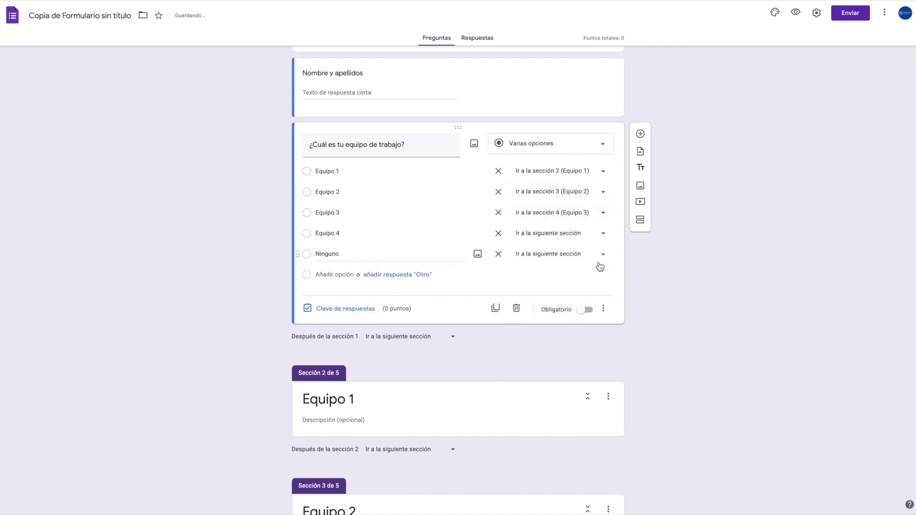
pyautogui.click(603, 234)
pyautogui.click(593, 336)
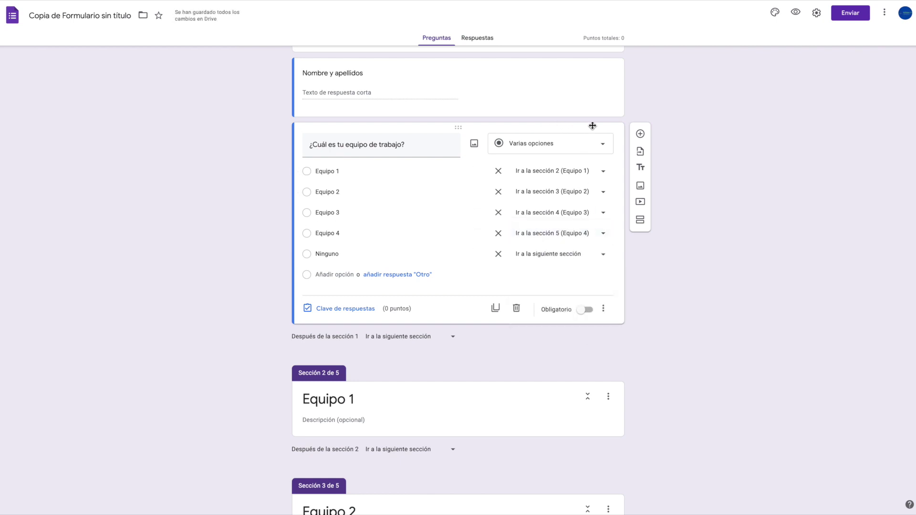
pyautogui.click(604, 256)
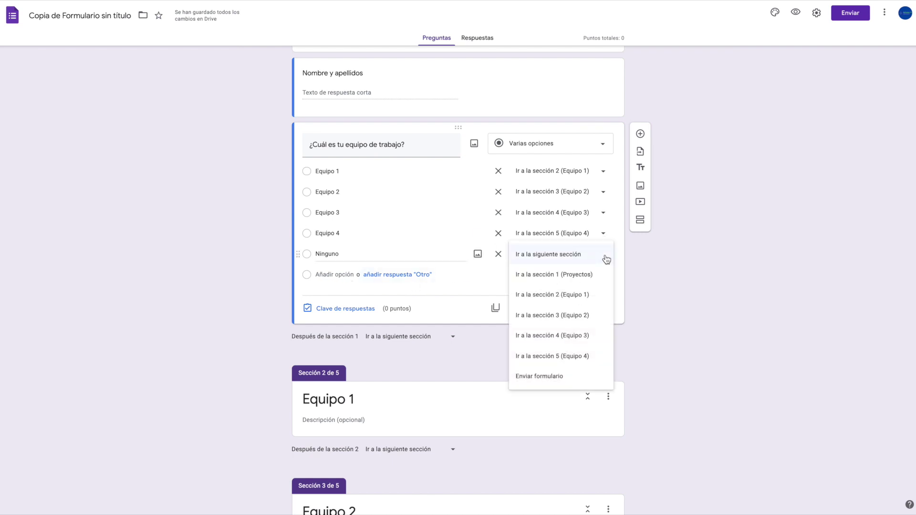
pyautogui.click(568, 378)
# Add a question titled "Miembros del equipo" to the Equipo 1 section and set its type to Párrafo.
pyautogui.scroll(-5, 569, 380)
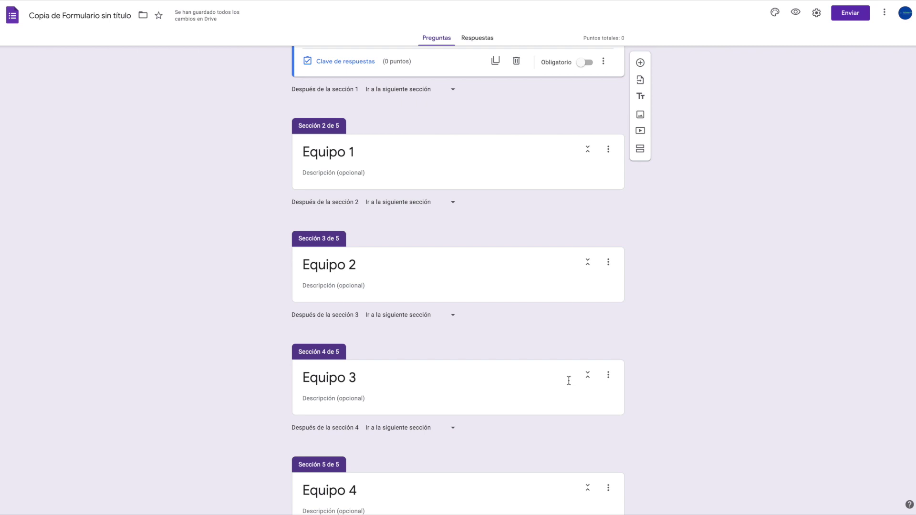
pyautogui.click(589, 181)
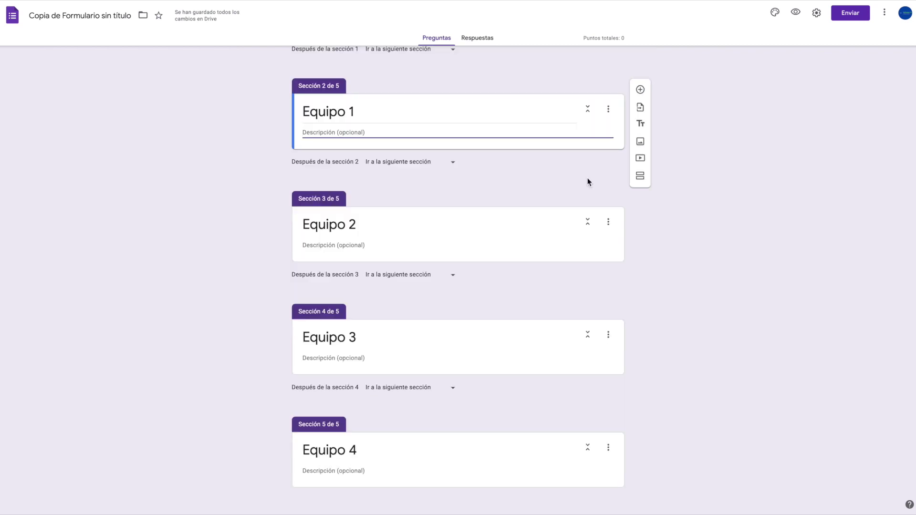
pyautogui.click(640, 90)
pyautogui.write('Miembros del equipo')
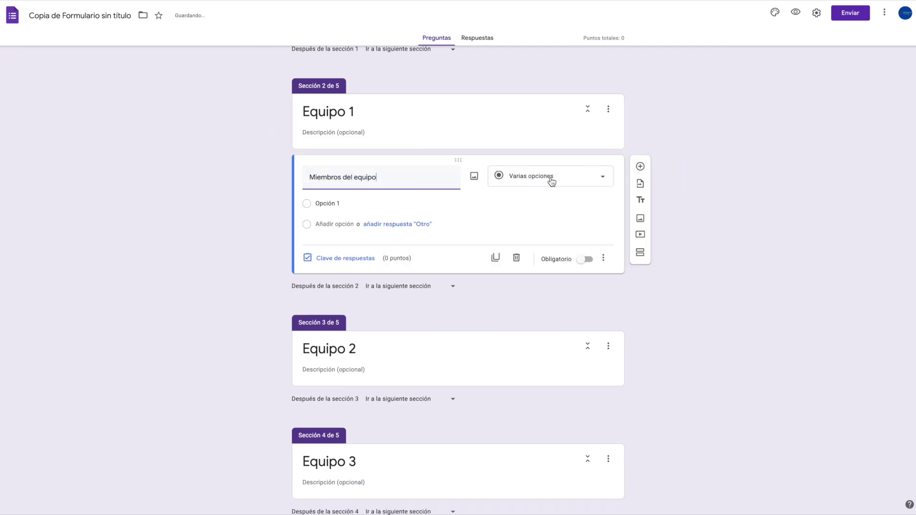
pyautogui.click(602, 177)
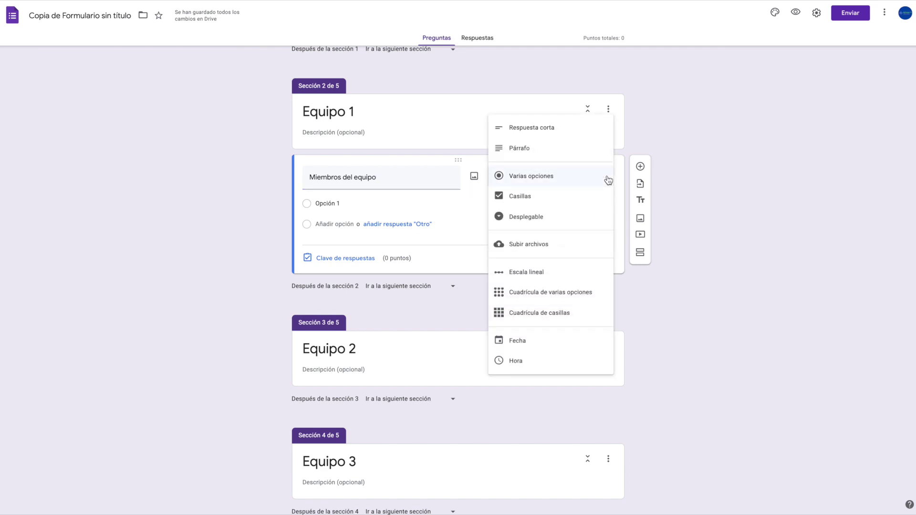
pyautogui.click(575, 152)
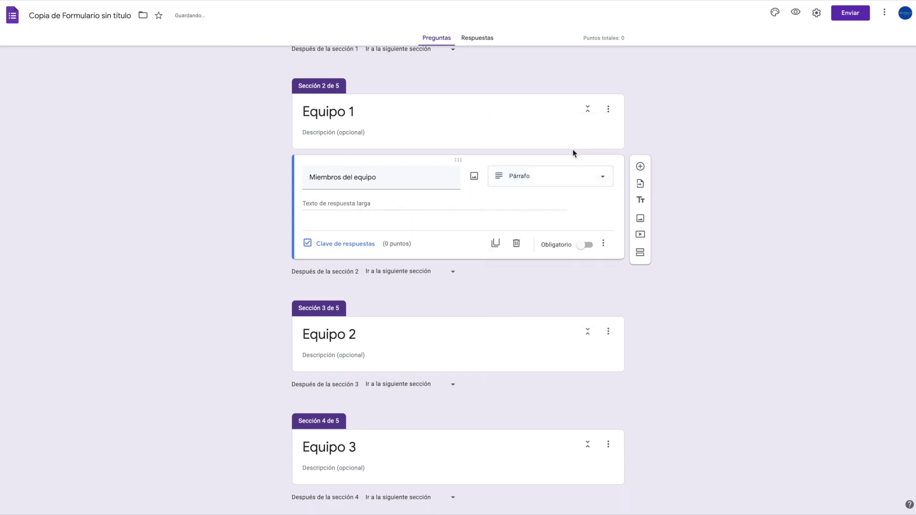
# Duplicate the "Miembros del equipo" question, retitle the copy "Finalidad" and set its type to Párrafo.
pyautogui.click(495, 244)
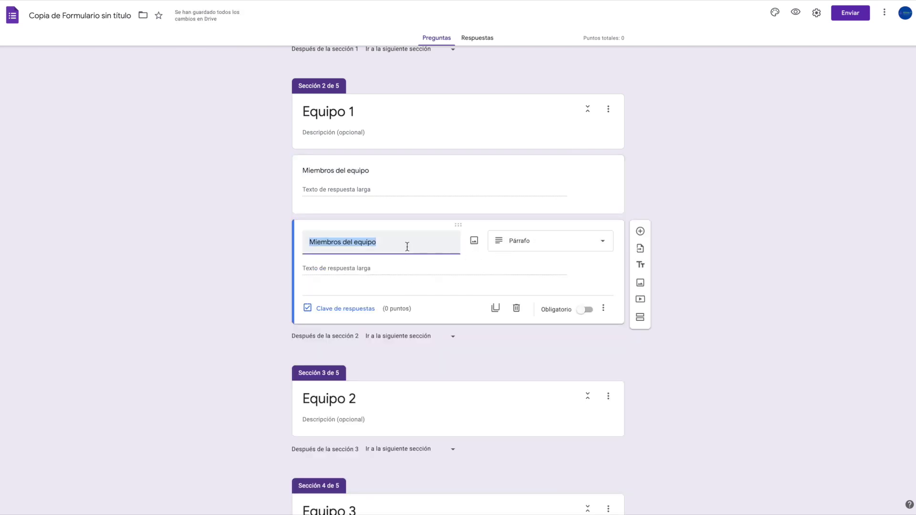
pyautogui.write('Finalidad')
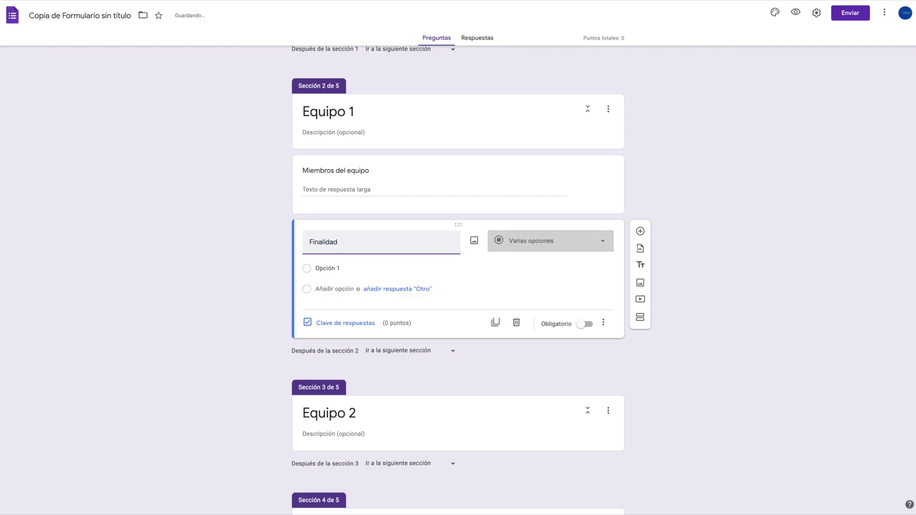
pyautogui.click(585, 241)
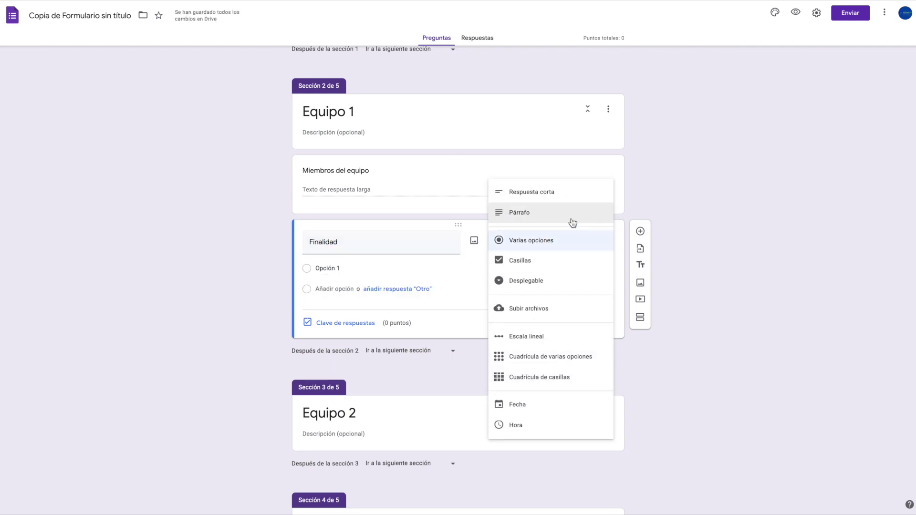
pyautogui.click(572, 215)
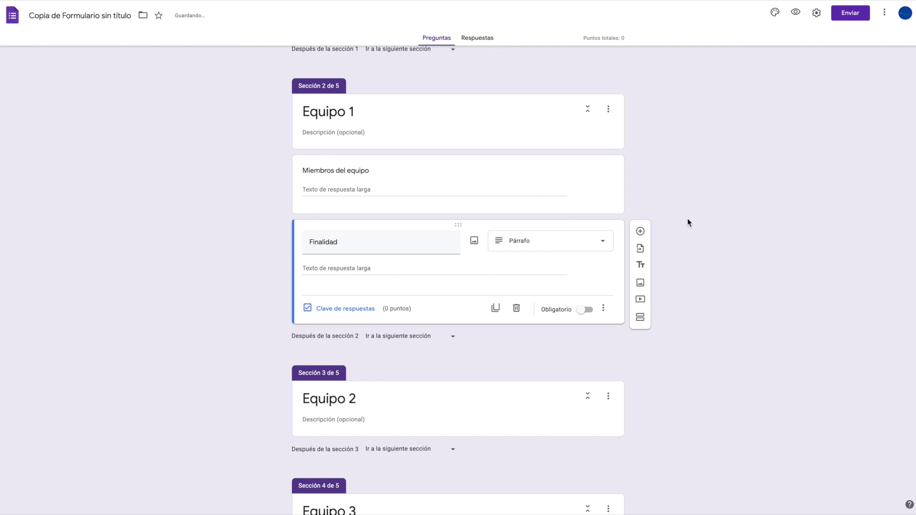
# Add a question titled "Herramientas utilizadas" below Finalidad and set its type to Casillas.
pyautogui.click(640, 231)
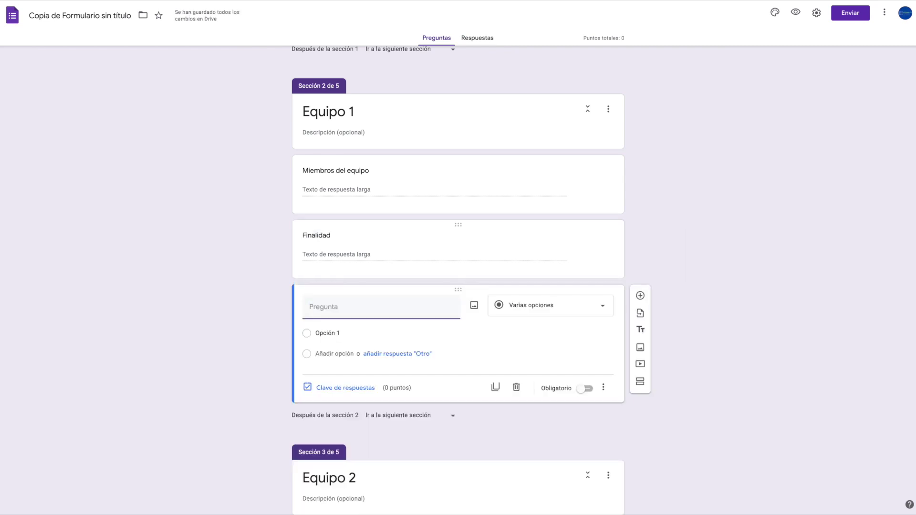
pyautogui.write('Herramientas utilizadas')
pyautogui.click(604, 313)
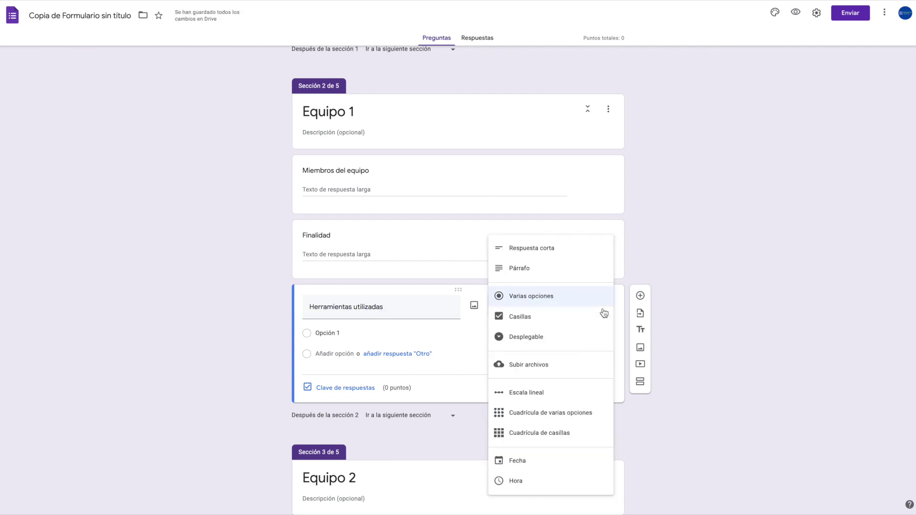
pyautogui.click(545, 321)
# Fill in the Herramientas utilizadas checkboxes with Presentaciones, Formularios, Hojas de cálculo, Documentos, Sites and Gmail.
pyautogui.click(334, 333)
pyautogui.write('Presentaciones')
pyautogui.press('Return')
pyautogui.write('Formularios')
pyautogui.press('Return')
pyautogui.write('Hojas de cálculo')
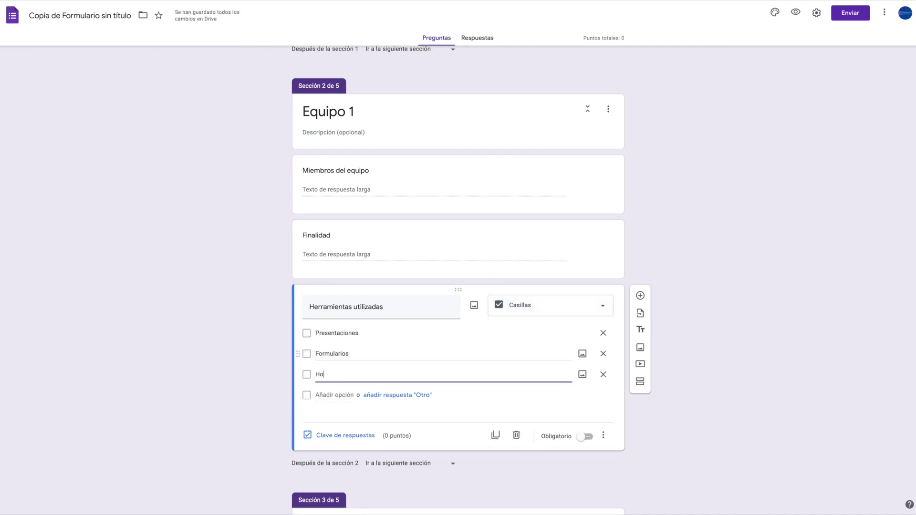
pyautogui.press('Return')
pyautogui.write('Documentos')
pyautogui.press('Return')
pyautogui.write('Sites')
pyautogui.press('Return')
pyautogui.write('Gmail')
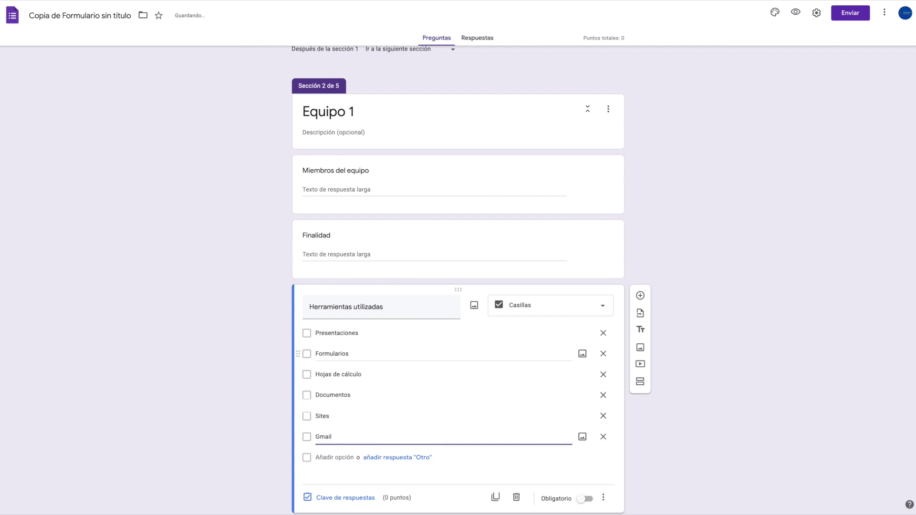
# Add an Escala lineal question titled "¿Cómo valoras tu implicación en el trabajo de equipo?" below Herramientas utilizadas.
pyautogui.scroll(-3, 645, 168)
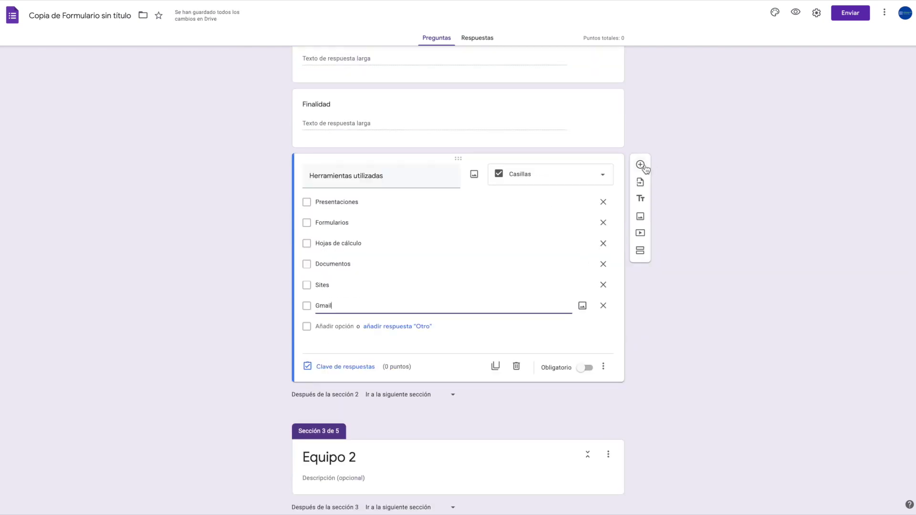
pyautogui.click(640, 165)
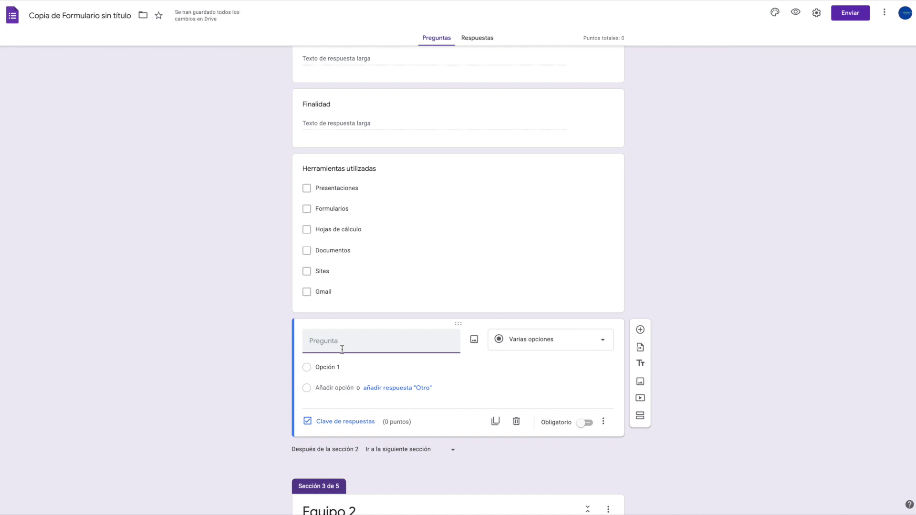
pyautogui.write('¿C')
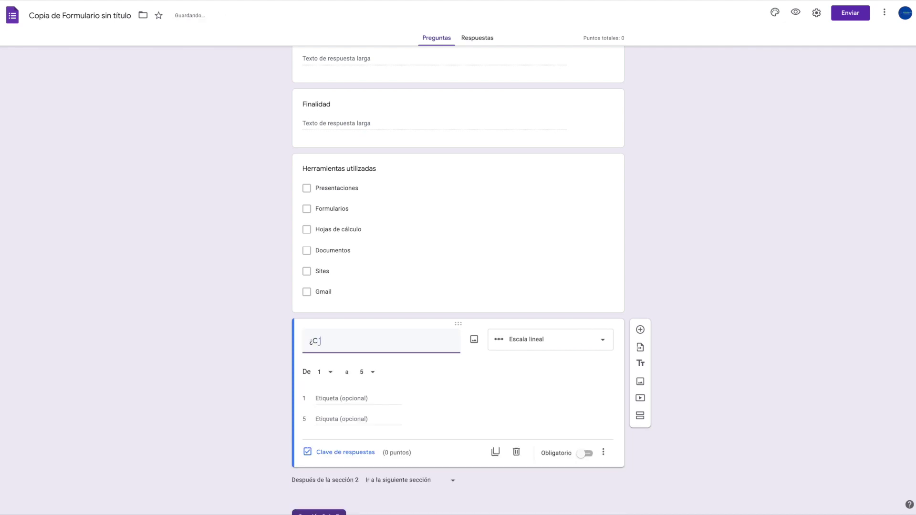
pyautogui.write('ómo valor')
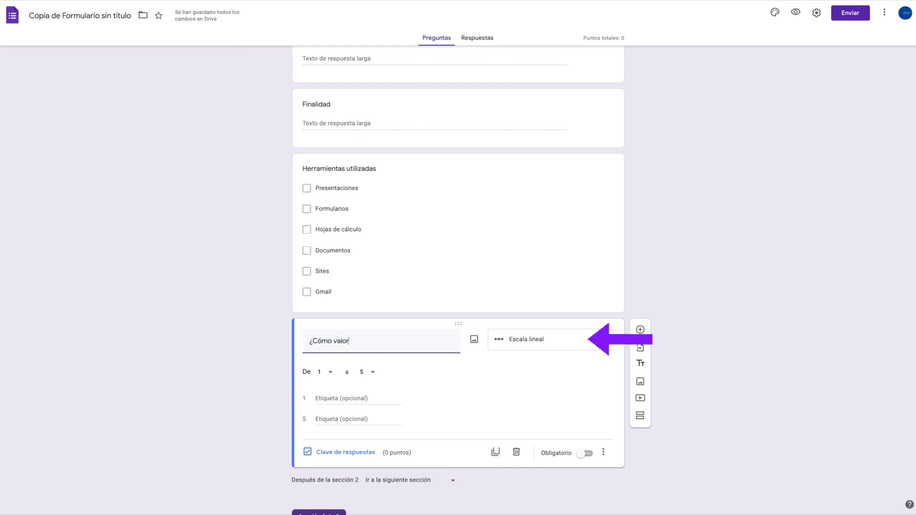
pyautogui.write('as tu implicación en el trabajo de equipo?')
# Label value 1 of the linear scale "Mejorable" and value 5 "Excelente".
pyautogui.click(334, 408)
pyautogui.write('Mejorable')
pyautogui.click(334, 428)
pyautogui.write('Excelente')
# Add a Casillas question titled "Divulgación del proyecto" with the options Twiiter, Instagram, Web site and Youtube.
pyautogui.click(640, 330)
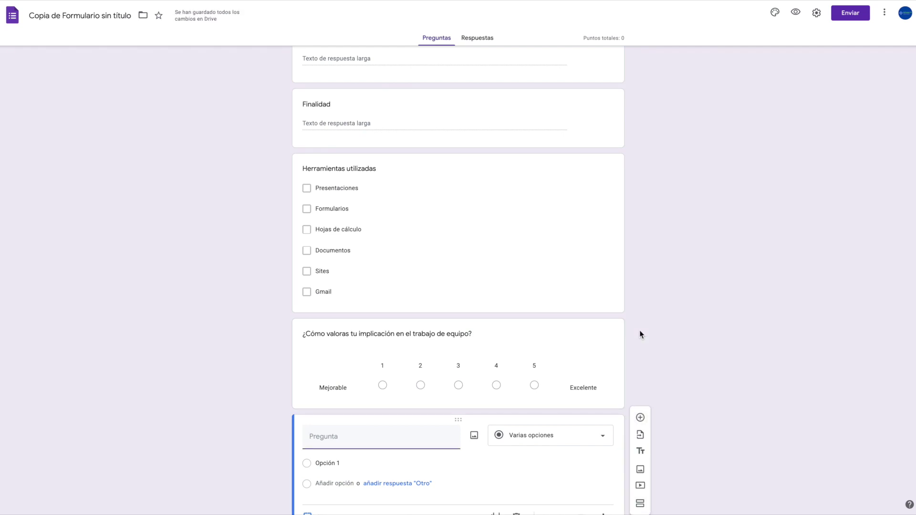
pyautogui.scroll(-2, 639, 330)
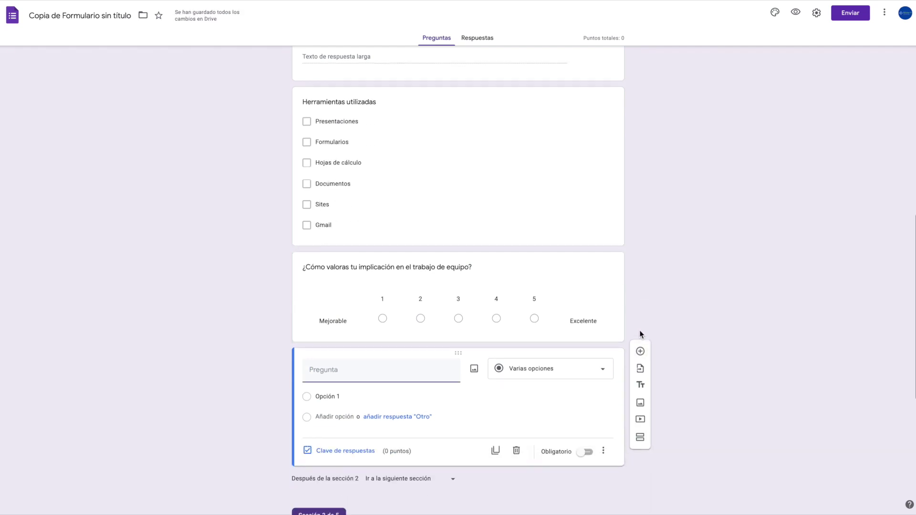
pyautogui.write('Divulgación del proyecto')
pyautogui.press('Return')
pyautogui.write('Twiiter')
pyautogui.press('Return')
pyautogui.write('Instagram')
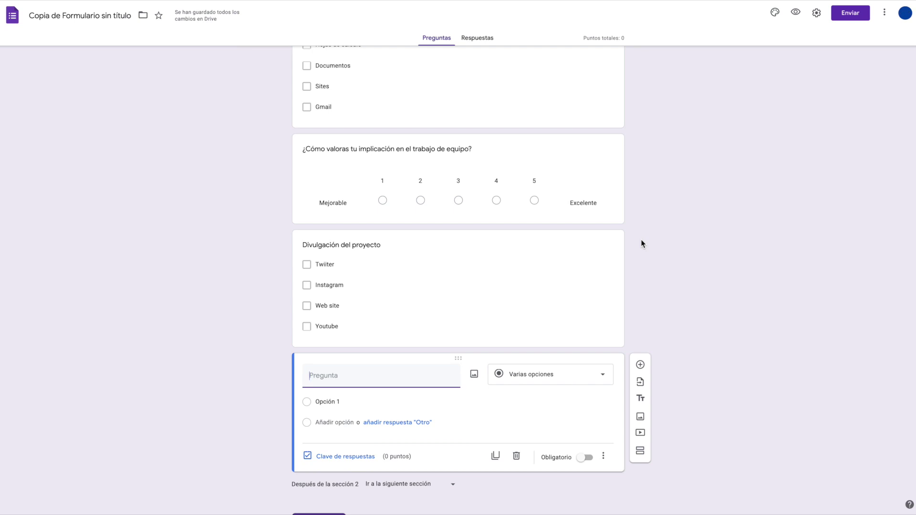
# Title the new question below Divulgación del proyecto "Adjunta el proyecto" and set its type to Subir archivos.
pyautogui.write('Adjunta el proyecto')
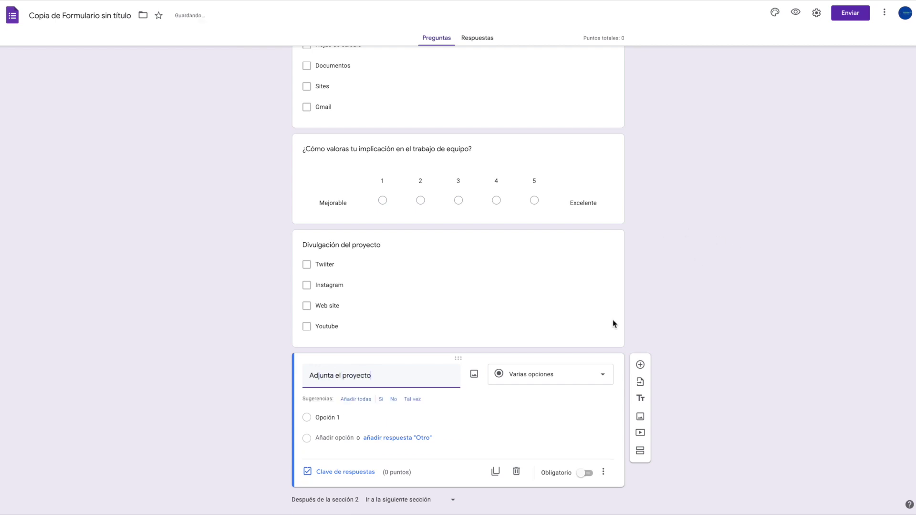
pyautogui.click(604, 383)
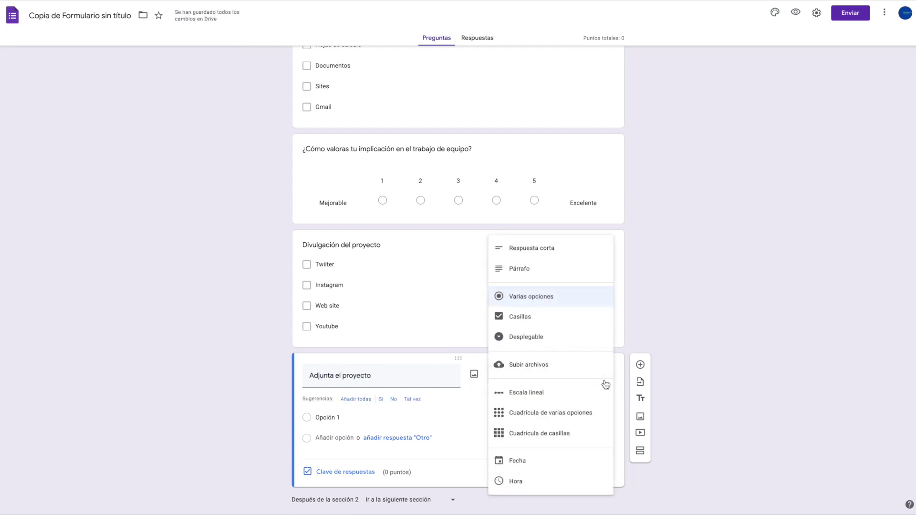
pyautogui.click(548, 364)
pyautogui.press('Return')
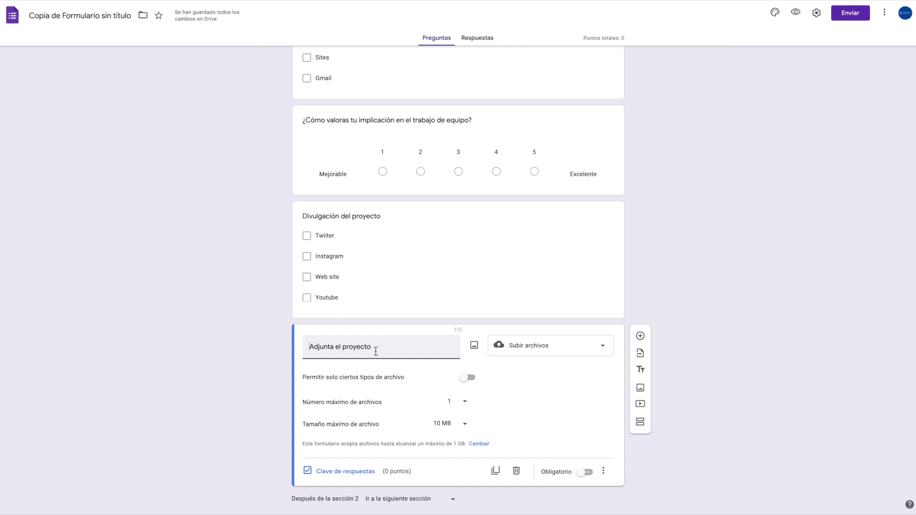
pyautogui.click(590, 474)
pyautogui.click(590, 474)
# Review the questions of the Equipo 1 section and compare them with the sections for the other teams.
pyautogui.scroll(20, 721, 370)
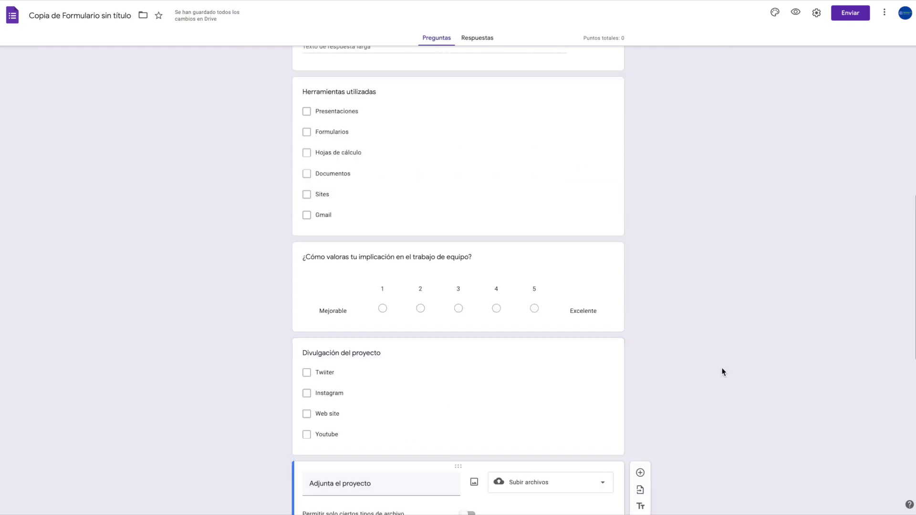
pyautogui.scroll(-5, 721, 370)
pyautogui.scroll(-11, 722, 371)
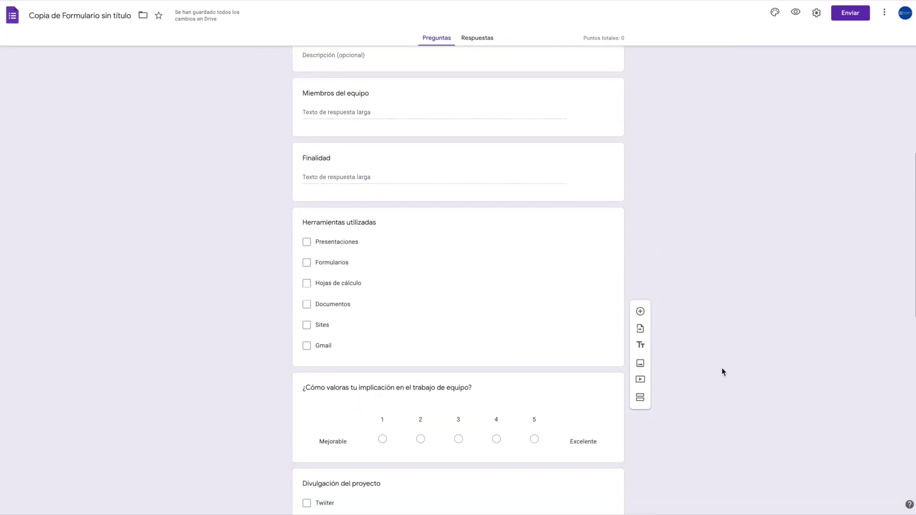
pyautogui.scroll(8, 722, 370)
pyautogui.scroll(-5, 722, 371)
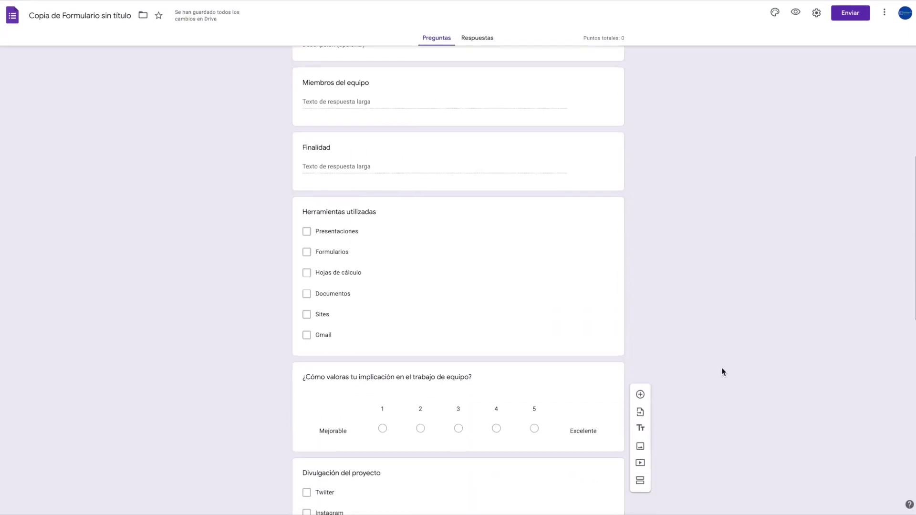
pyautogui.scroll(15, 721, 367)
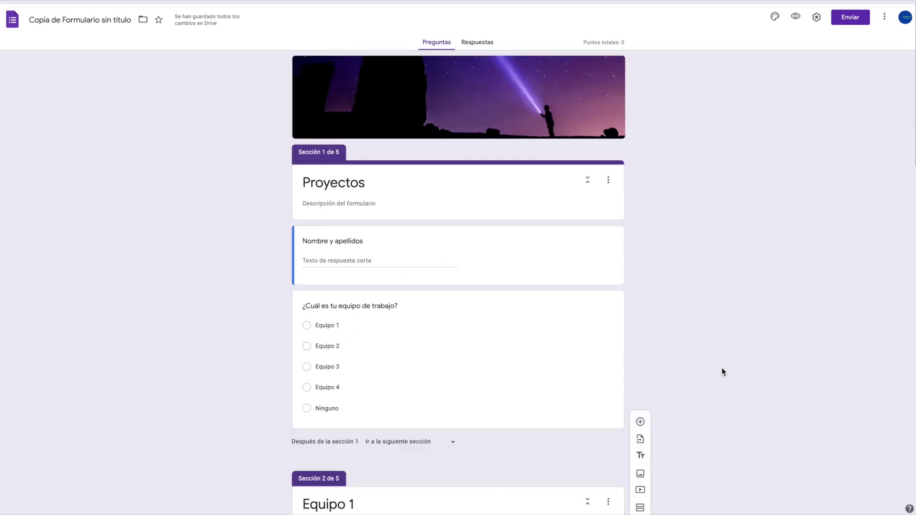
pyautogui.scroll(-5, 738, 322)
pyautogui.scroll(-2, 688, 338)
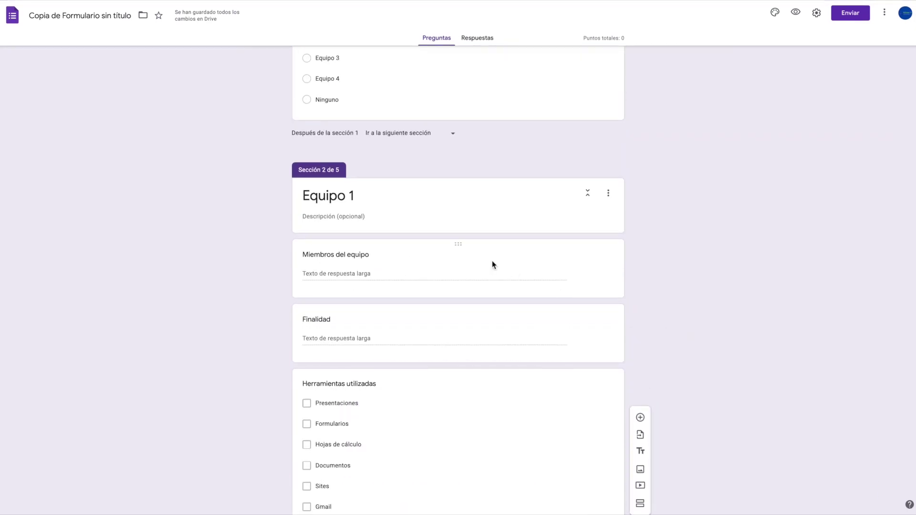
pyautogui.scroll(-15, 491, 263)
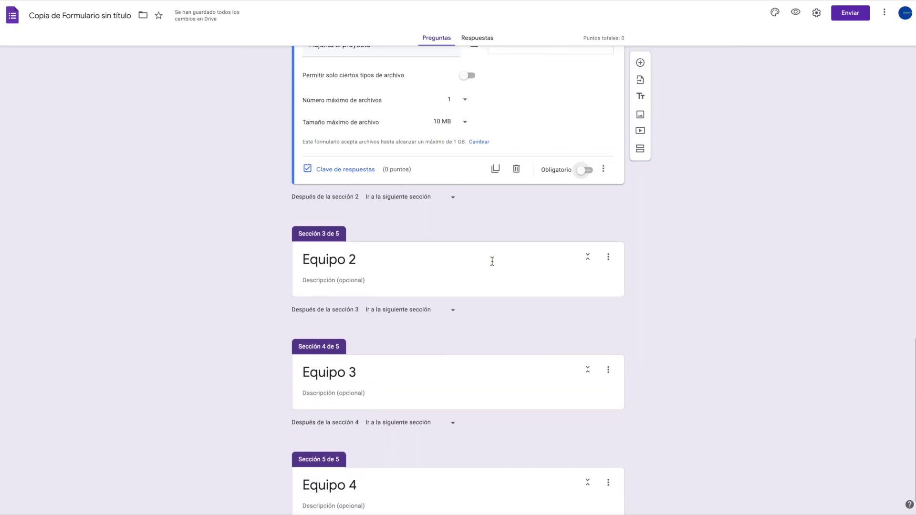
pyautogui.scroll(7, 492, 262)
pyautogui.scroll(6, 491, 261)
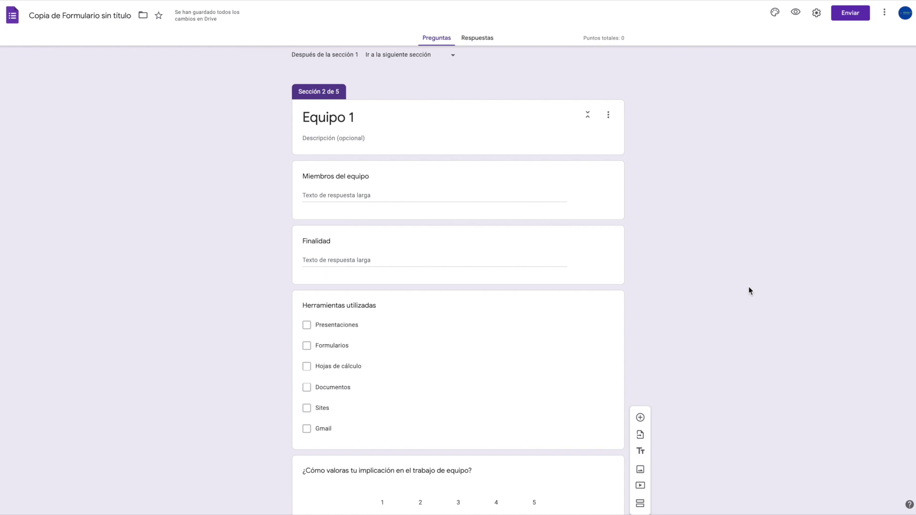
pyautogui.scroll(-7, 749, 287)
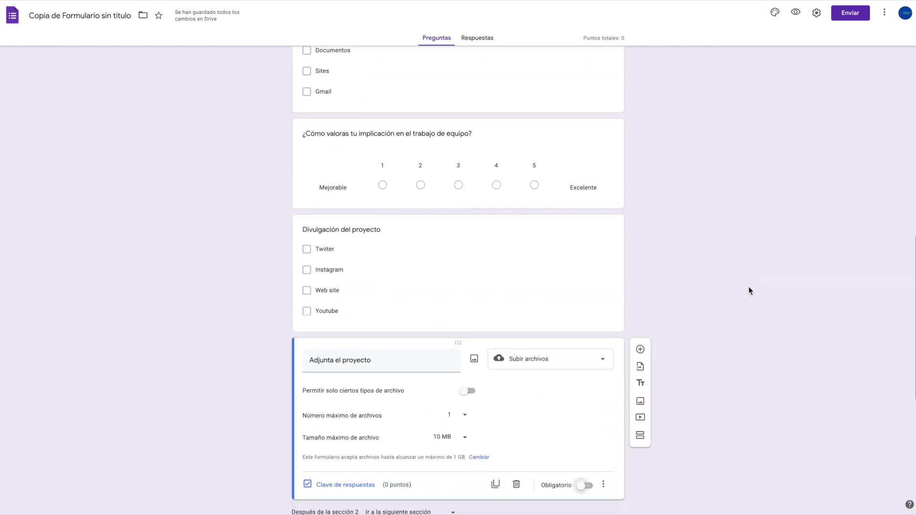
pyautogui.scroll(-2, 748, 287)
pyautogui.scroll(-4, 658, 325)
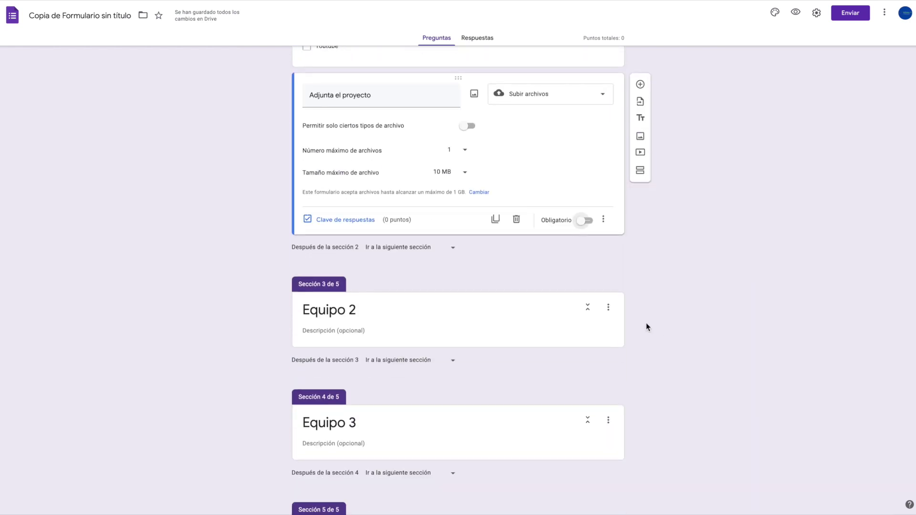
# Choose the form "Copia de Formulario sin título" as the source for importing questions into the Equipo 2 section.
pyautogui.click(601, 322)
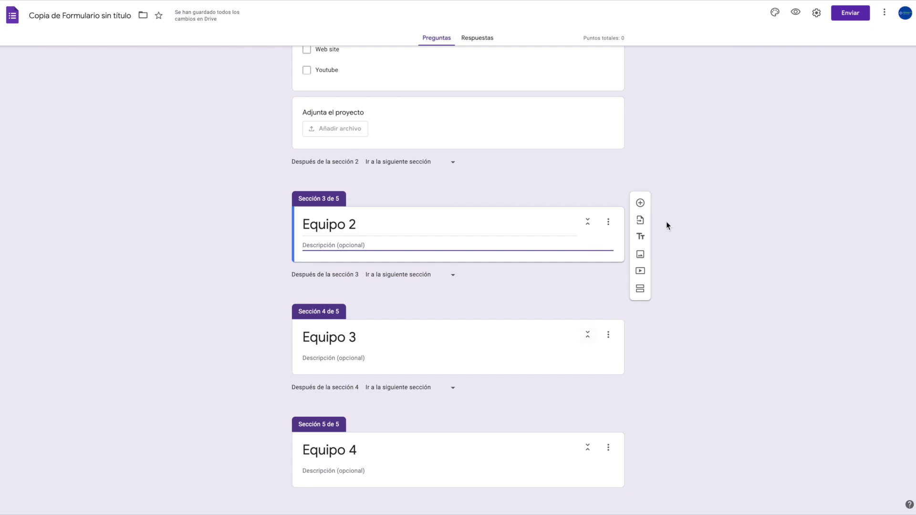
pyautogui.click(640, 220)
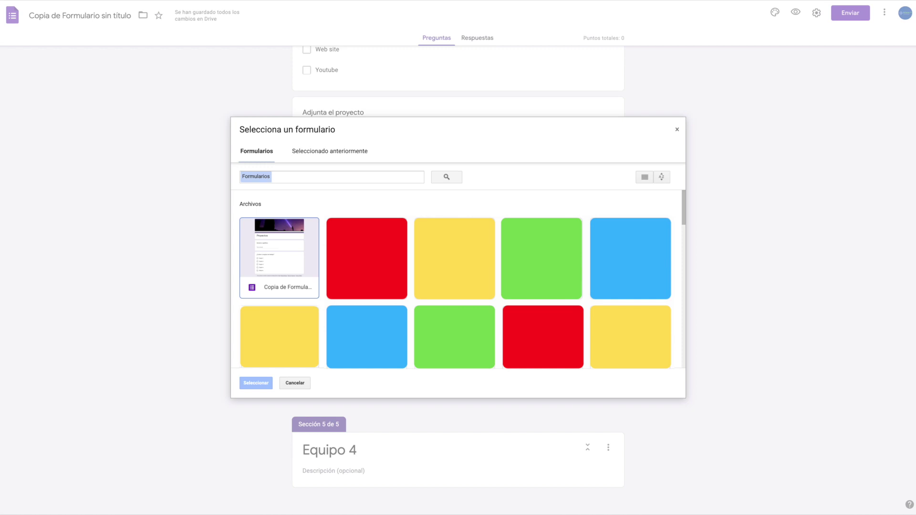
pyautogui.click(272, 249)
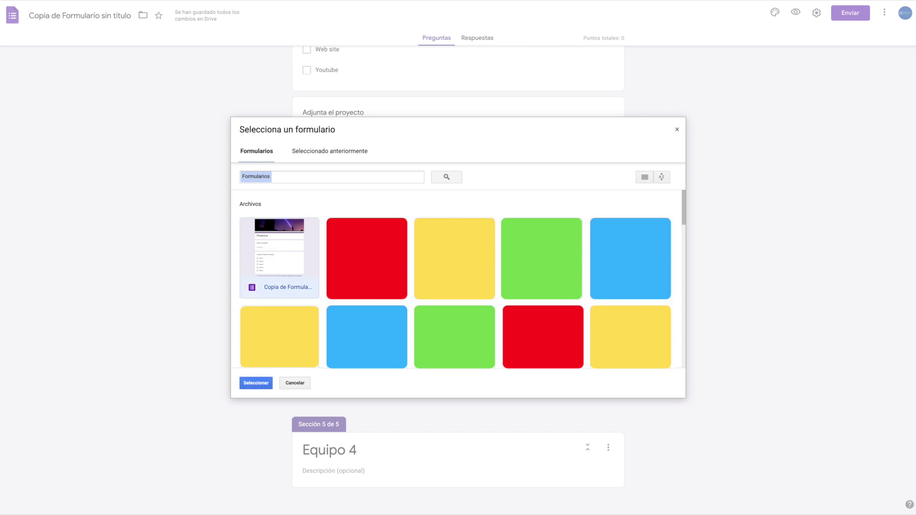
pyautogui.click(254, 387)
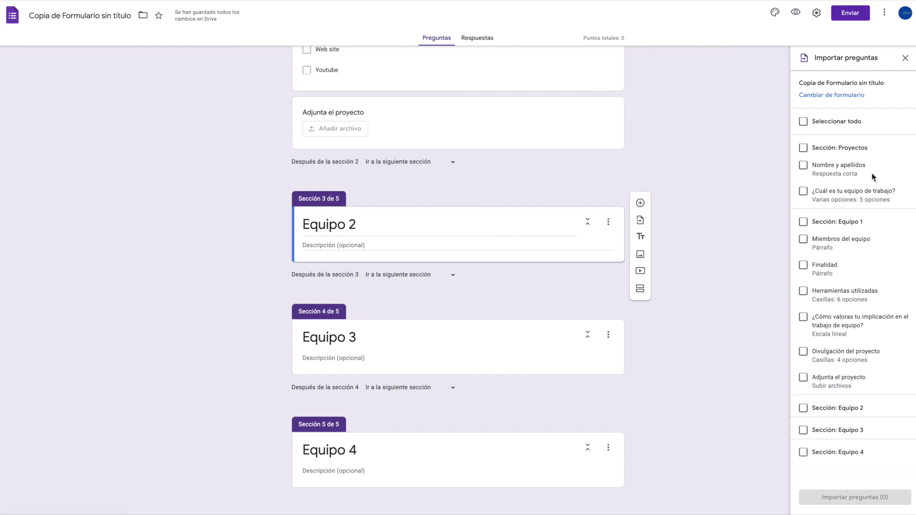
# Import the six Equipo 1 questions, from Miembros del equipo to Adjunta el proyecto, into Equipo 2 and restore the file upload folder.
pyautogui.click(803, 240)
pyautogui.click(805, 274)
pyautogui.click(803, 291)
pyautogui.click(803, 317)
pyautogui.click(803, 352)
pyautogui.click(803, 377)
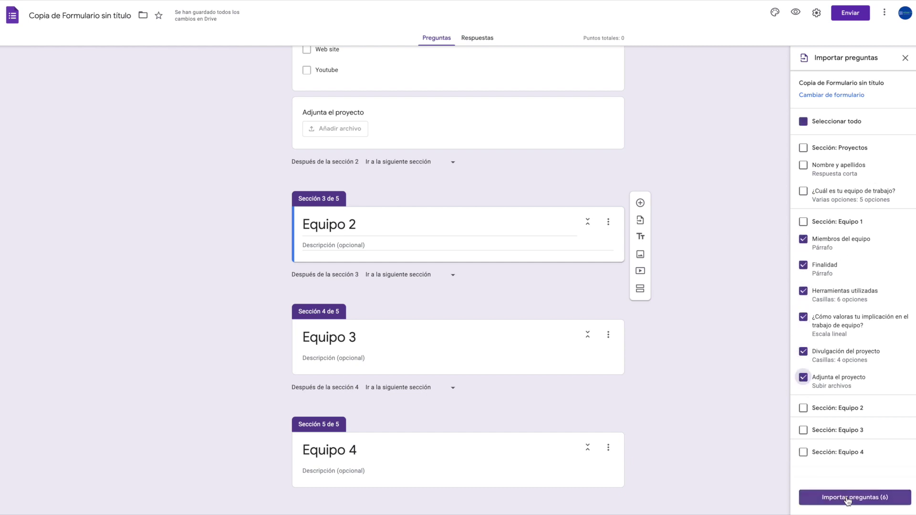
pyautogui.click(849, 498)
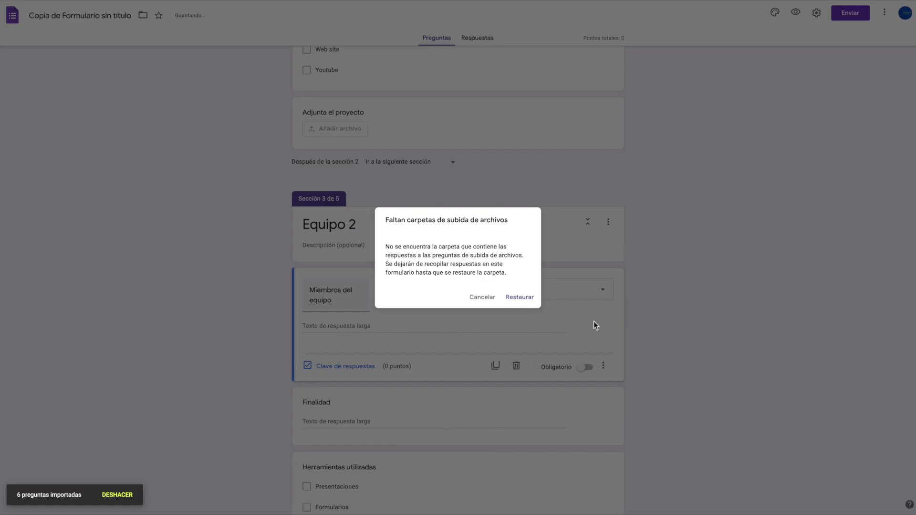
pyautogui.click(519, 296)
# Import the same six Equipo 1 questions from this form into the Equipo 3 section, and select the Equipo 4 section.
pyautogui.scroll(-10, 534, 323)
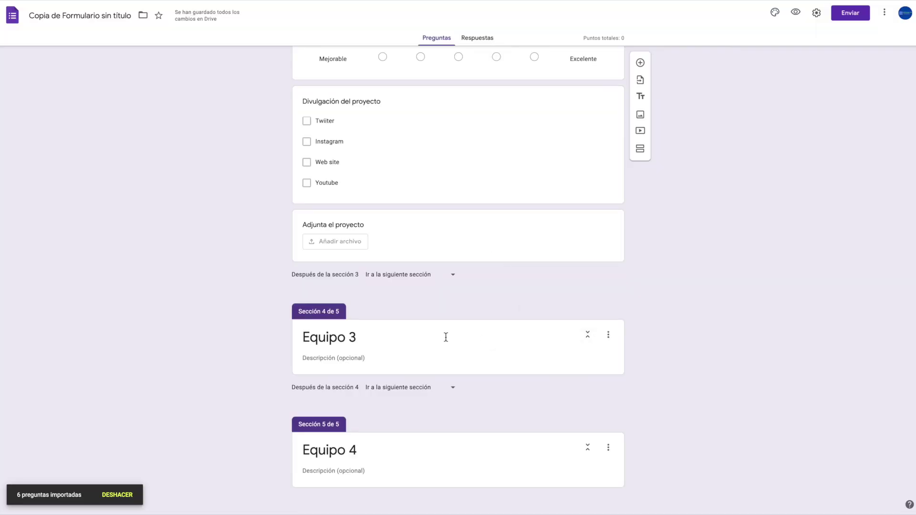
pyautogui.click(596, 355)
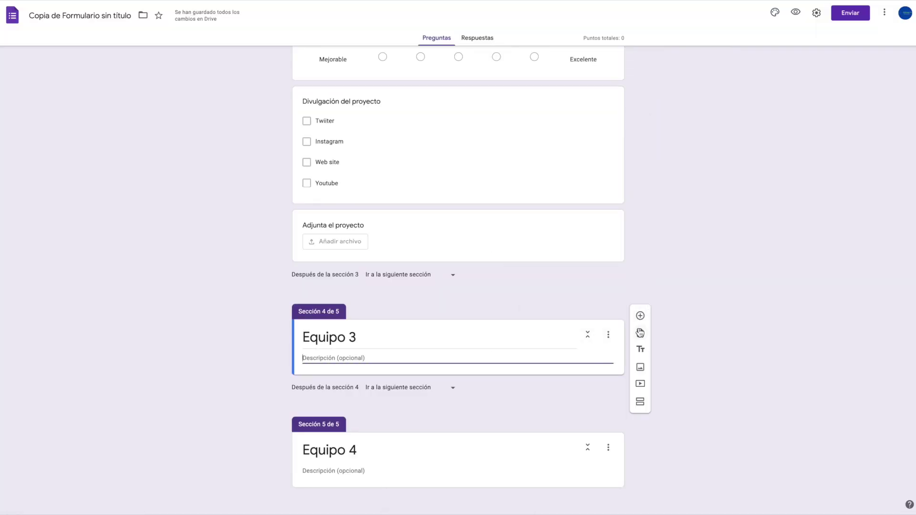
pyautogui.click(639, 330)
pyautogui.click(302, 244)
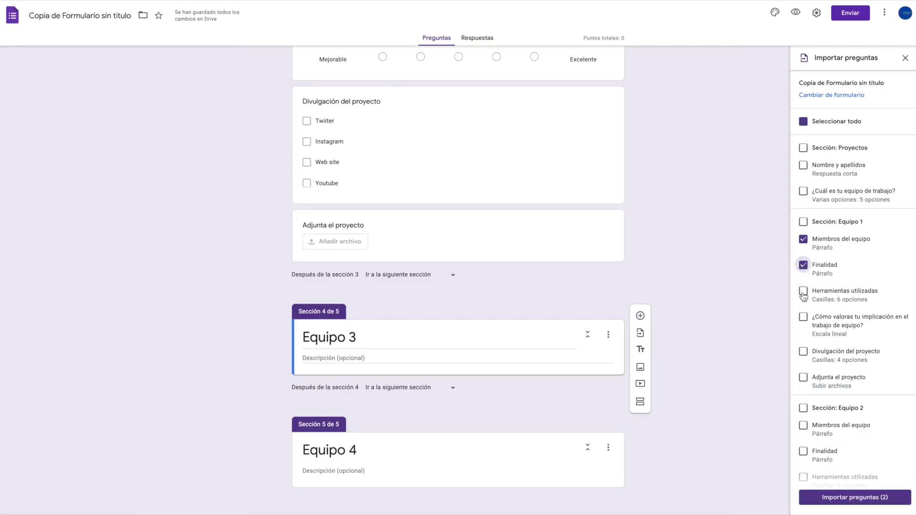
pyautogui.click(804, 291)
pyautogui.click(803, 316)
pyautogui.click(804, 352)
pyautogui.click(803, 377)
pyautogui.click(855, 497)
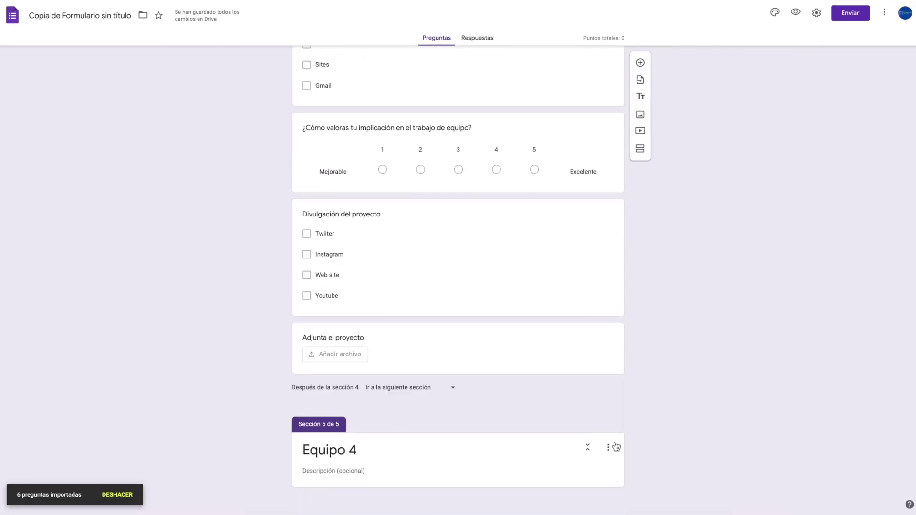
pyautogui.click(615, 457)
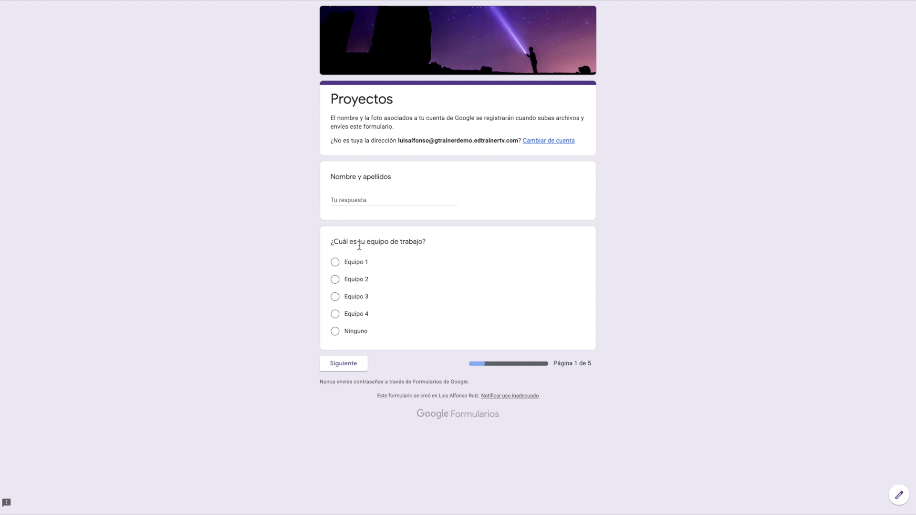
# Test the form preview by answering the team question with Equipo 1 and continuing to the following page.
pyautogui.click(356, 262)
pyautogui.click(353, 367)
pyautogui.scroll(-19, 561, 178)
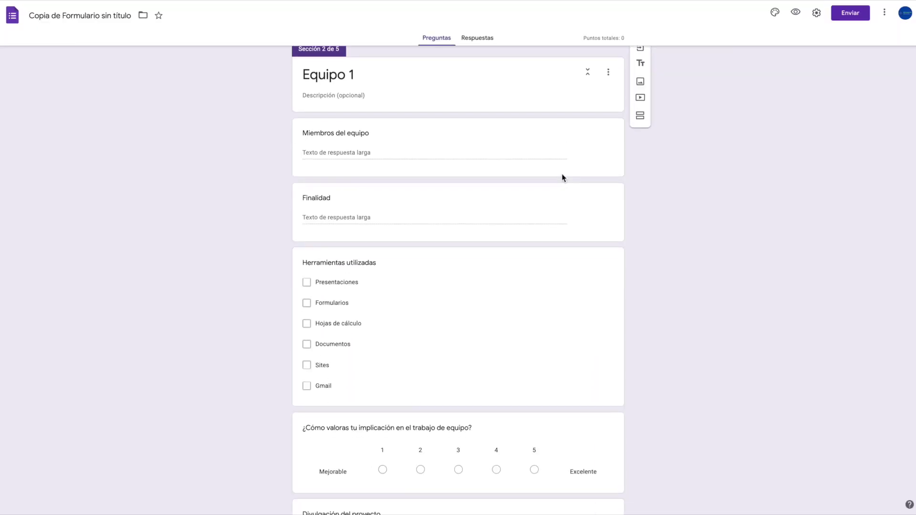
# Make section 2 (Equipo 1) end with Enviar formulario instead of continuing to the following section.
pyautogui.scroll(-8, 562, 178)
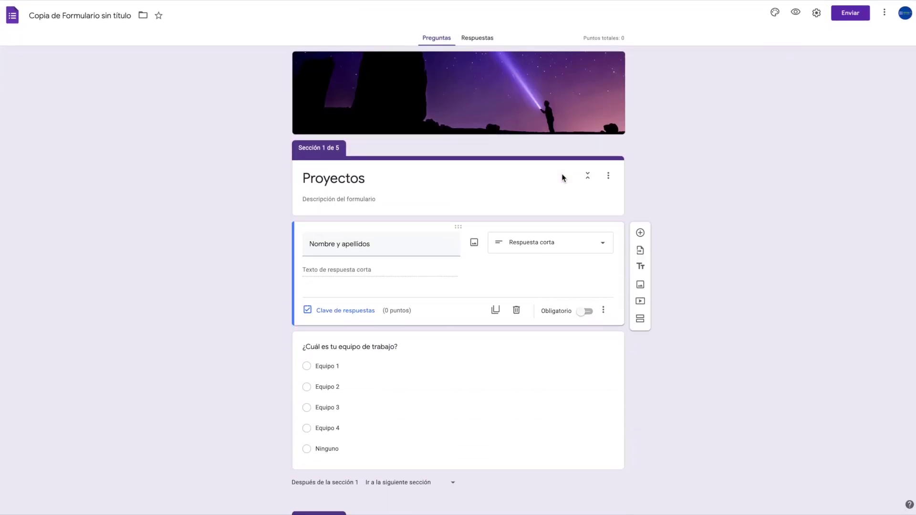
pyautogui.scroll(-4, 562, 178)
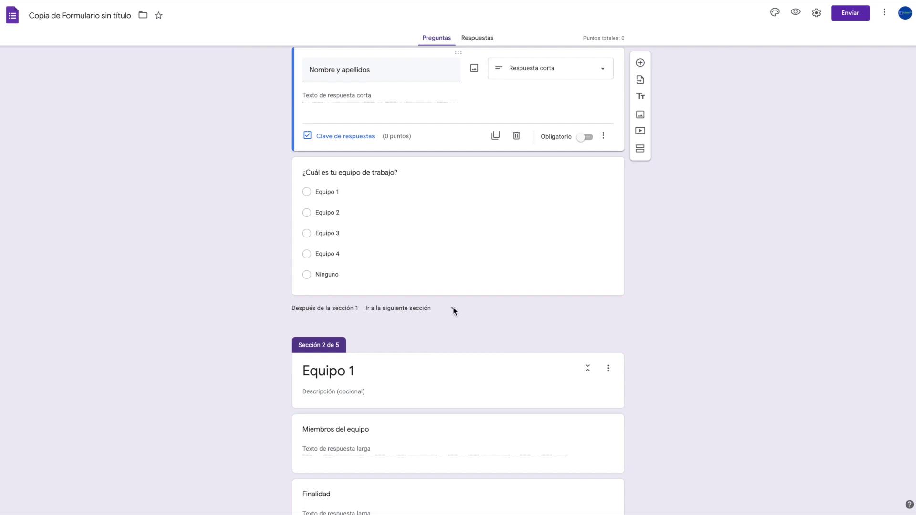
pyautogui.scroll(-7, 453, 310)
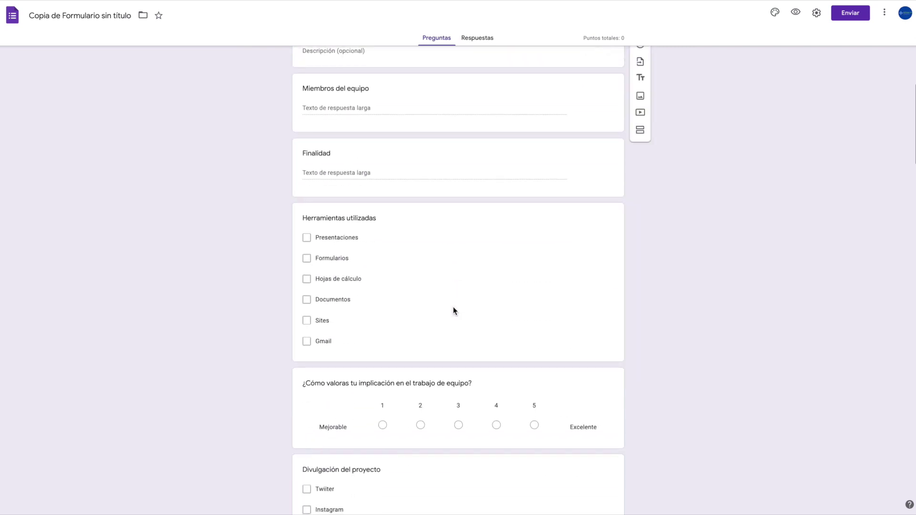
pyautogui.scroll(3, 396, 220)
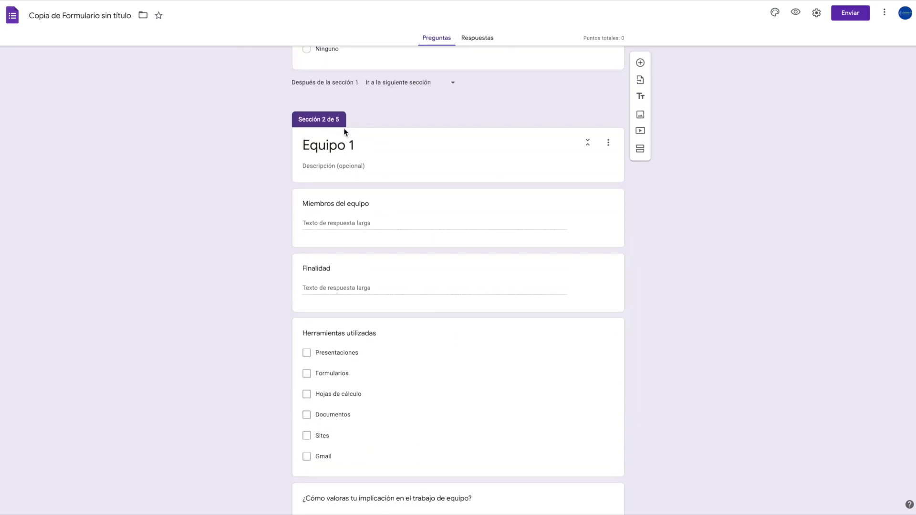
pyautogui.scroll(-5, 341, 156)
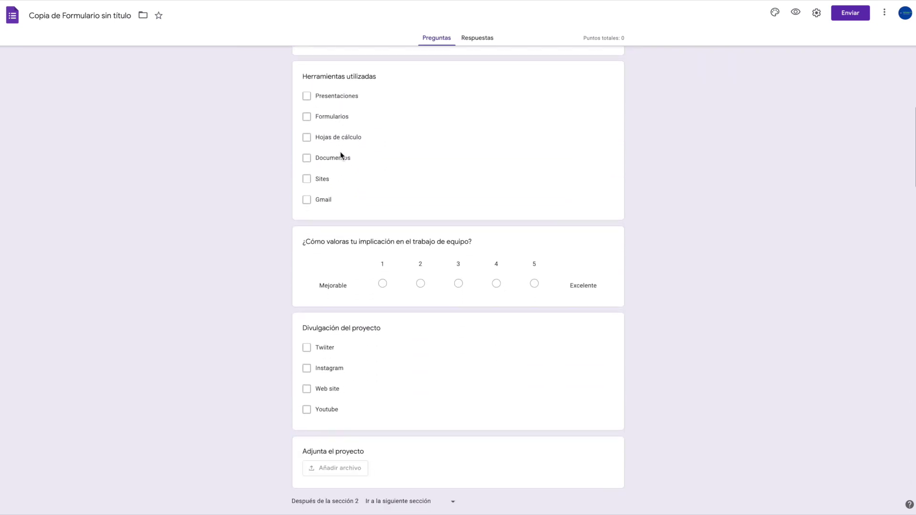
pyautogui.scroll(-4, 342, 155)
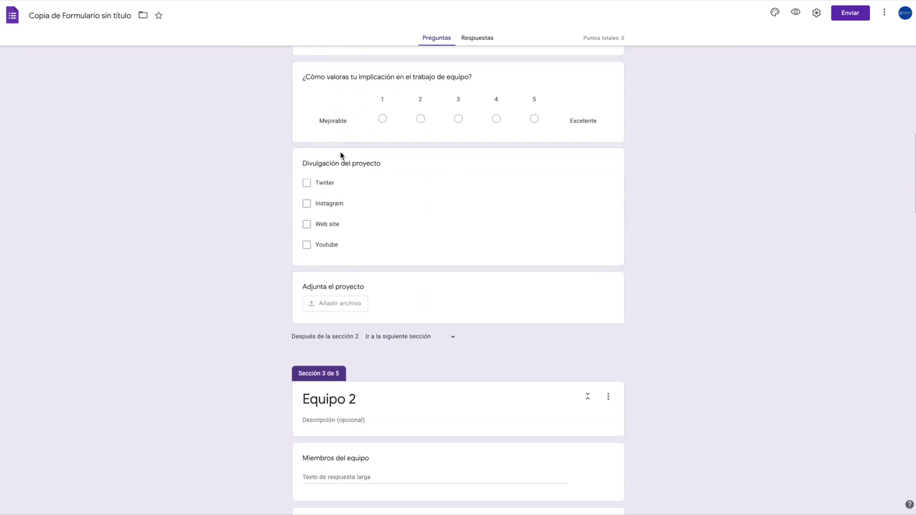
pyautogui.click(452, 337)
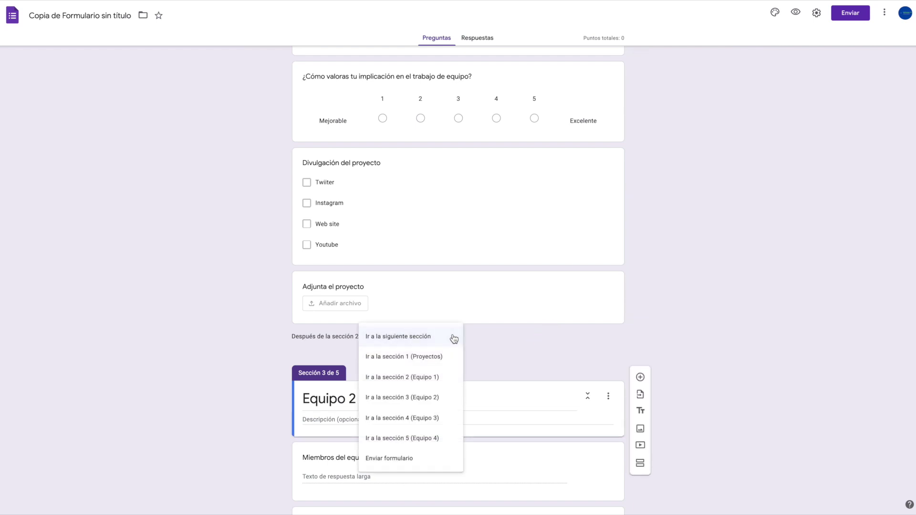
pyautogui.click(411, 459)
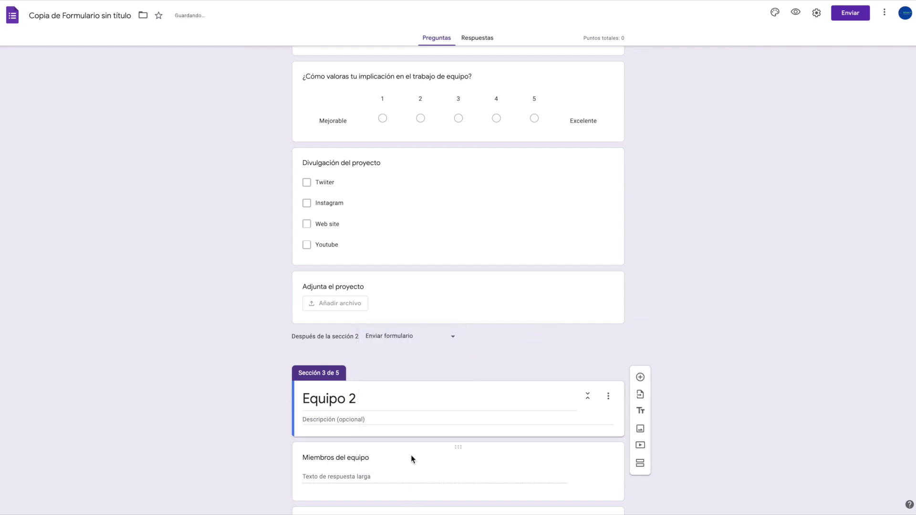
# Make section 3 (Equipo 2) and section 4 (Equipo 3) each end with Enviar formulario.
pyautogui.scroll(-12, 430, 294)
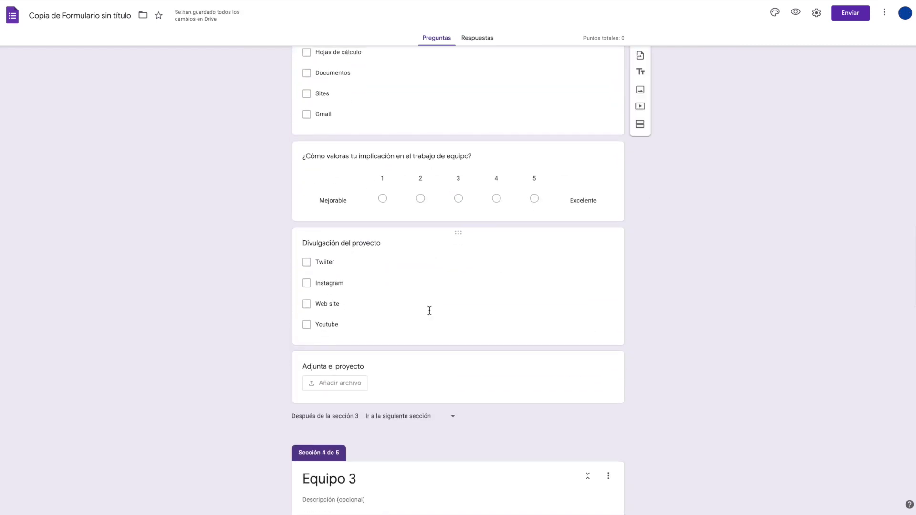
pyautogui.click(451, 416)
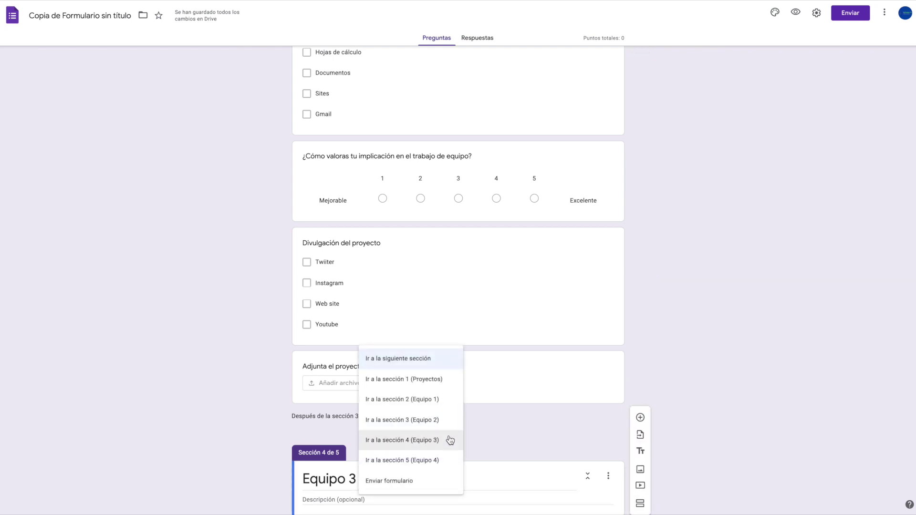
pyautogui.click(414, 481)
pyautogui.scroll(-7, 456, 315)
pyautogui.scroll(-9, 456, 314)
pyautogui.click(453, 317)
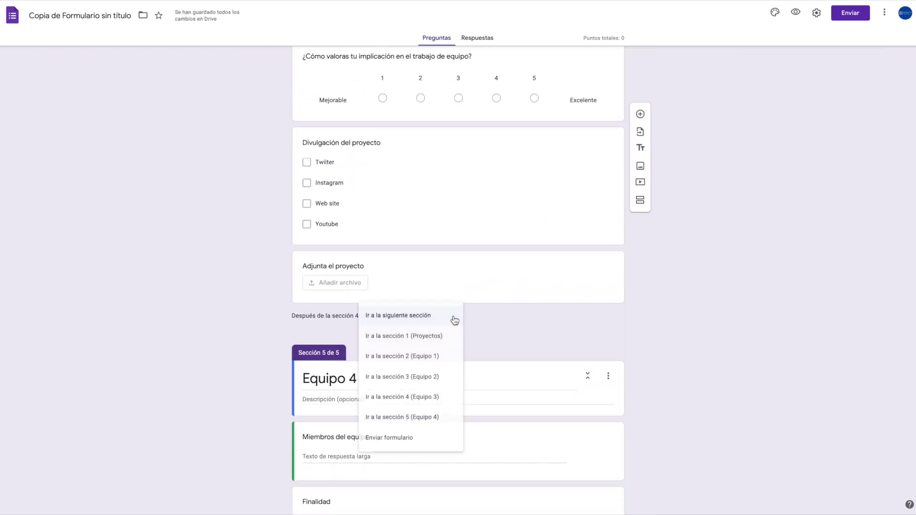
pyautogui.click(418, 437)
# Preview the form and test the team question with Equipo 3, continuing to that team's section.
pyautogui.scroll(-7, 405, 412)
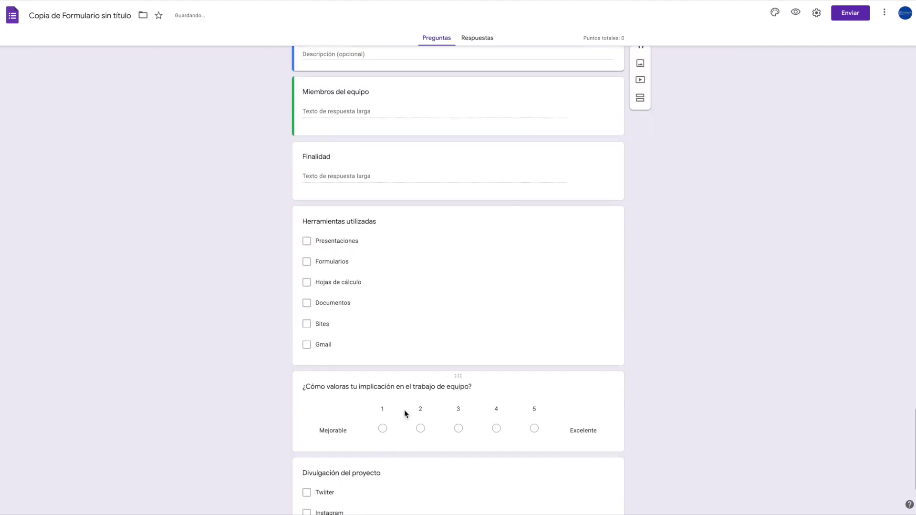
pyautogui.scroll(-4, 404, 413)
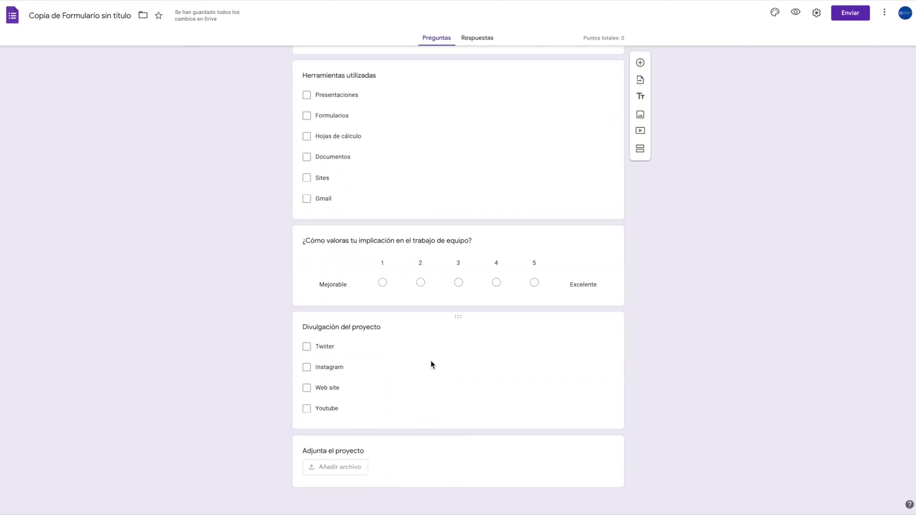
pyautogui.scroll(20, 423, 436)
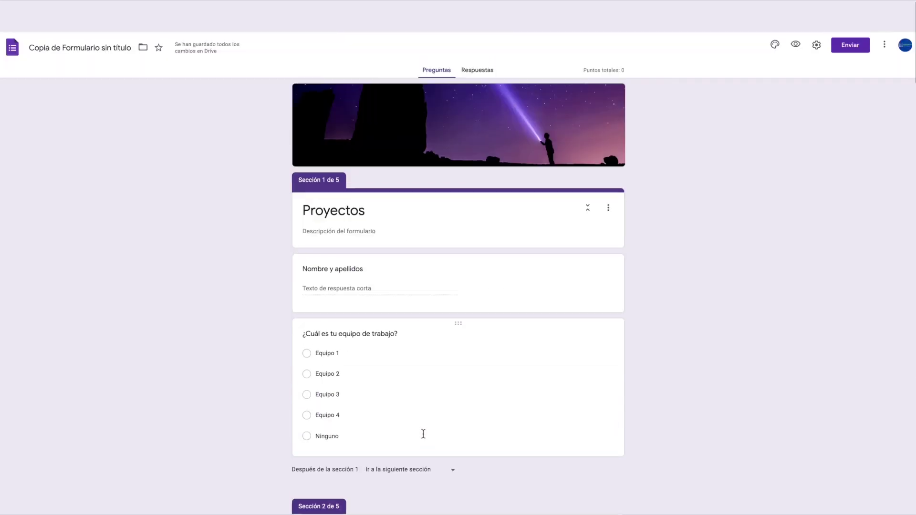
pyautogui.scroll(-1, 448, 310)
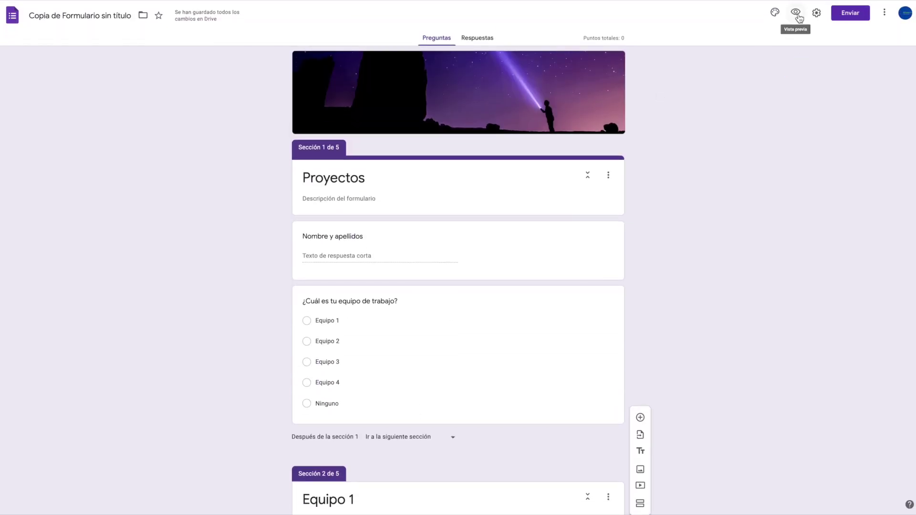
pyautogui.click(797, 14)
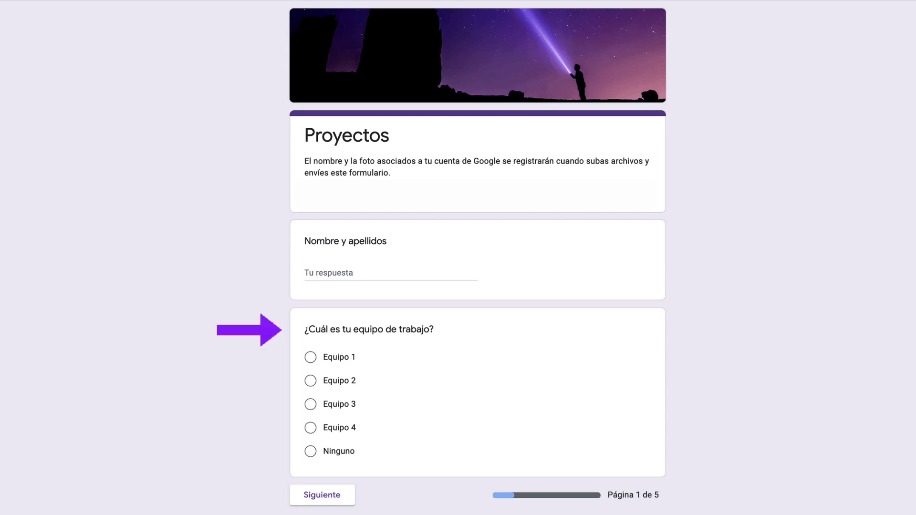
pyautogui.click(310, 404)
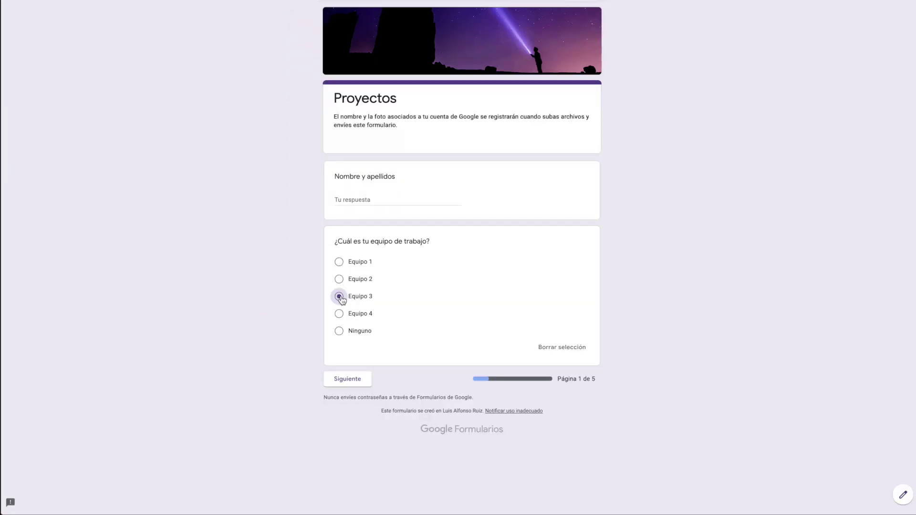
pyautogui.click(356, 381)
pyautogui.scroll(-5, 378, 241)
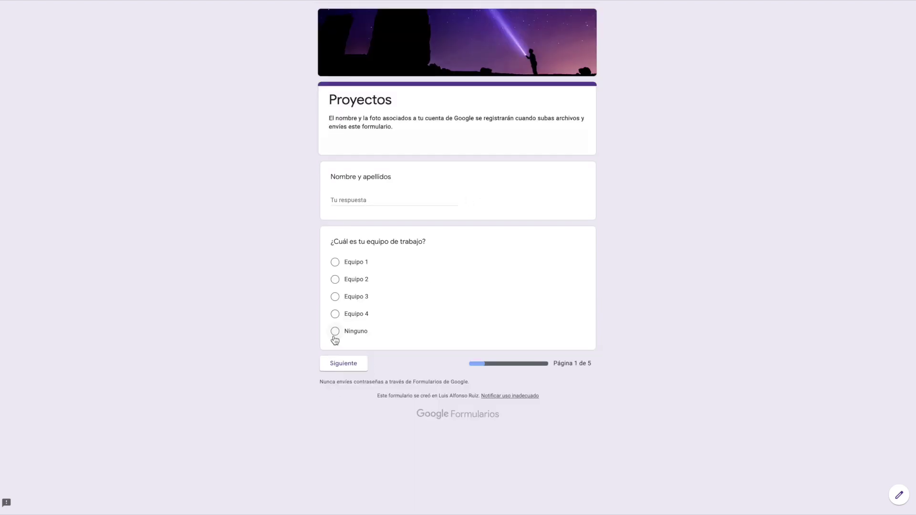
# Test the preview's team question with Ninguno through to the following page, and return to select Equipo 2.
pyautogui.click(335, 331)
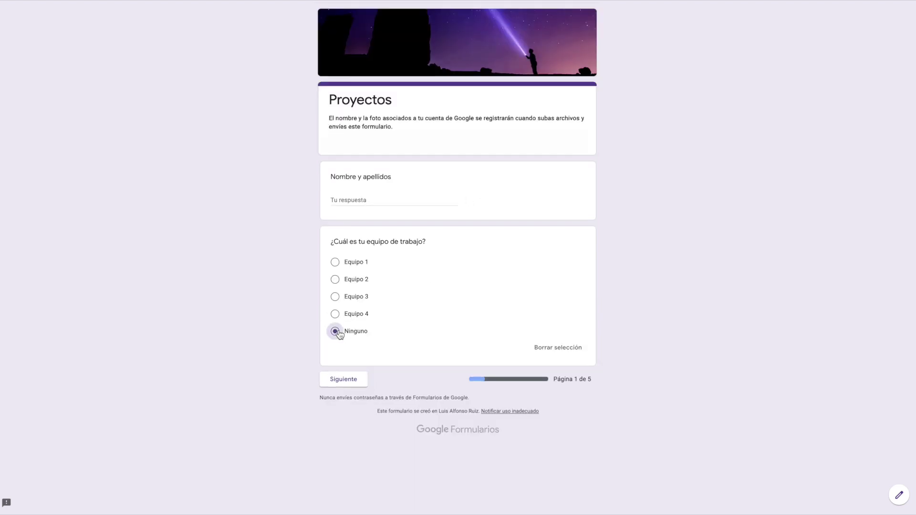
pyautogui.click(336, 382)
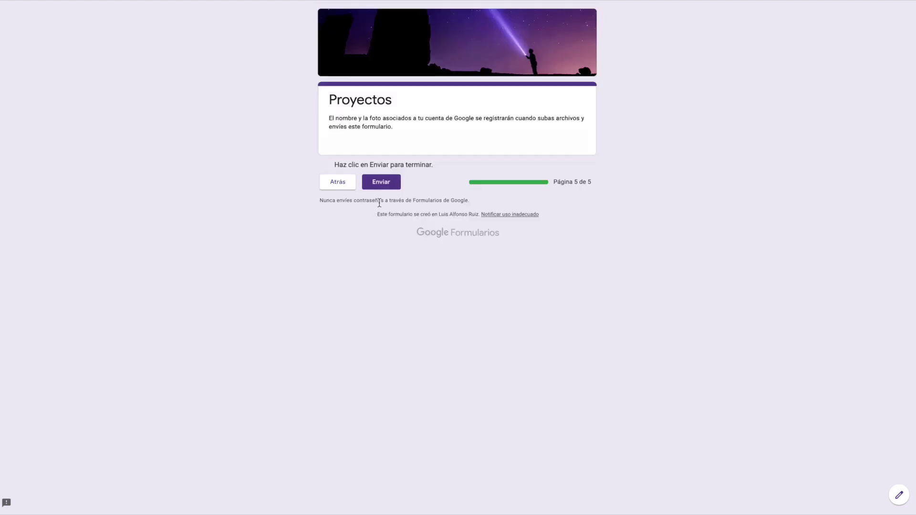
pyautogui.click(339, 185)
pyautogui.click(335, 279)
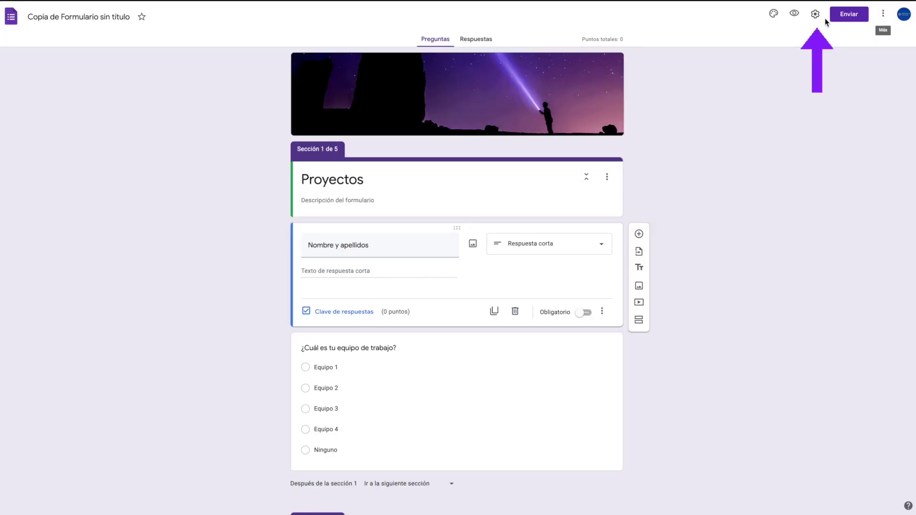
# Review the form's maximum upload size and presentation settings, and turn off Convertir en un cuestionario.
pyautogui.click(817, 16)
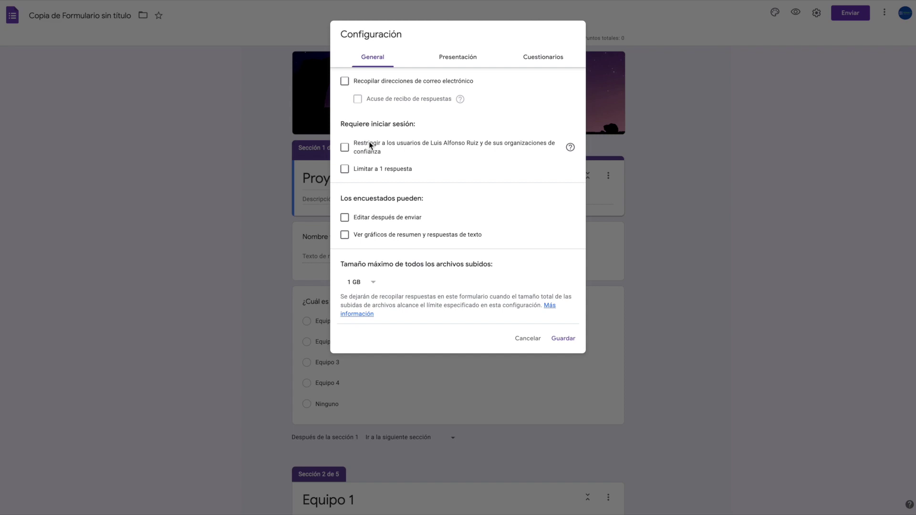
pyautogui.click(377, 285)
pyautogui.click(683, 201)
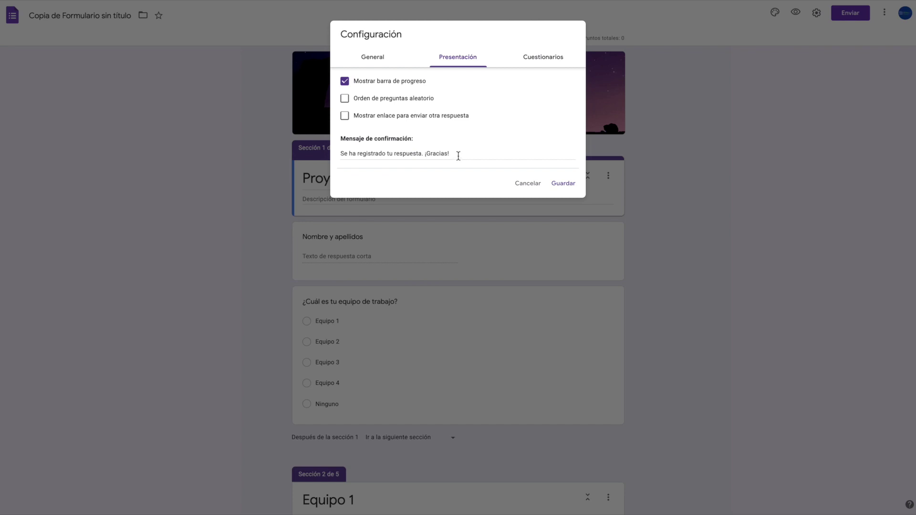
pyautogui.click(534, 58)
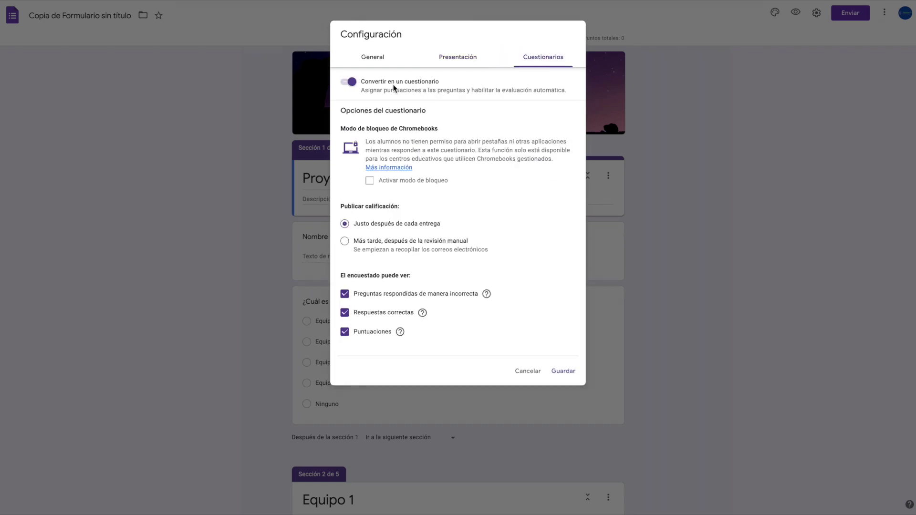
pyautogui.click(346, 85)
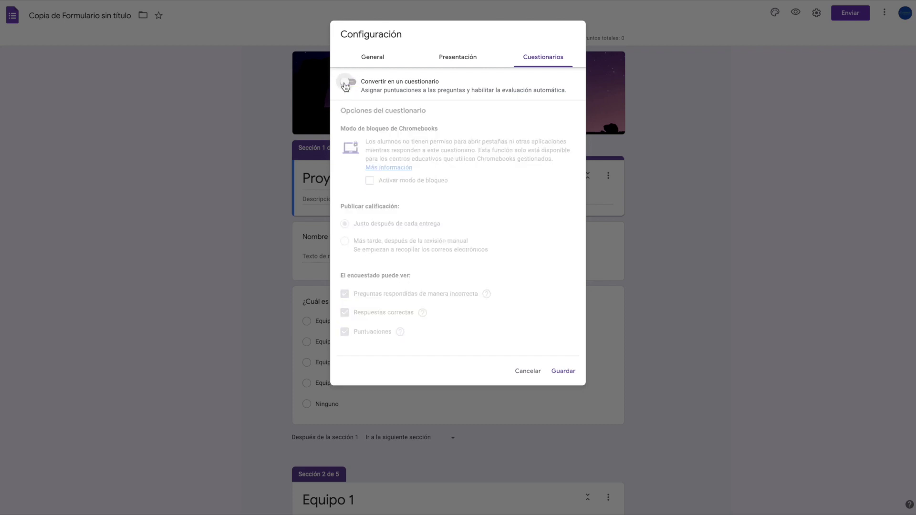